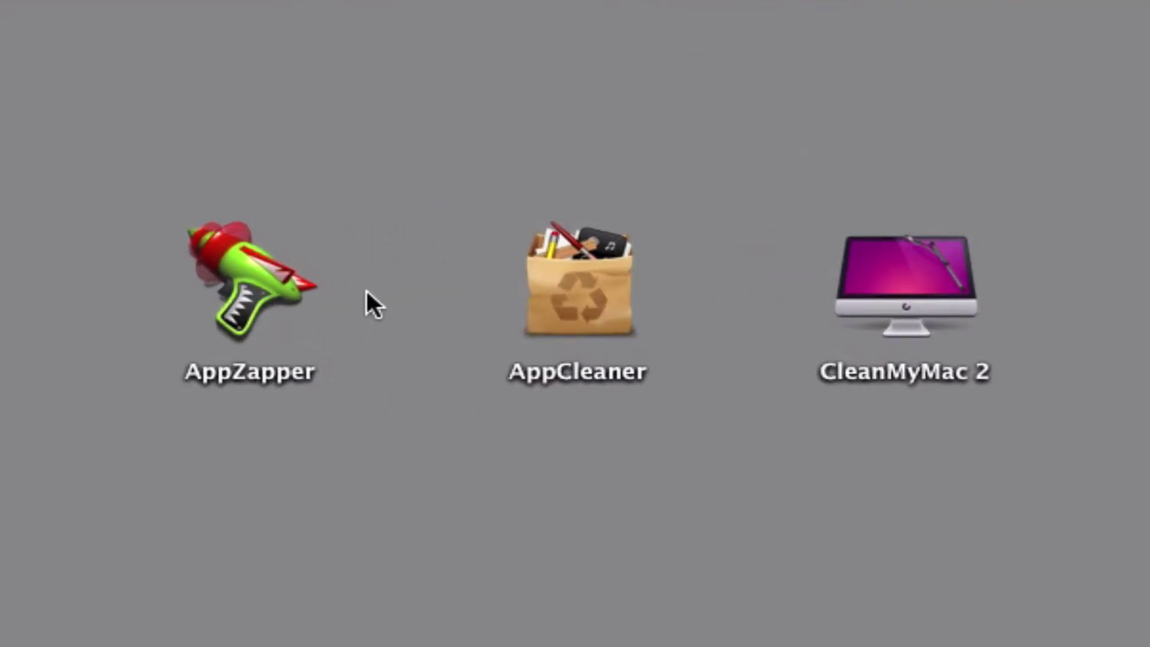
Launch AppZapper and move its registration prompt (5 zaps left) aside.
click(264, 283)
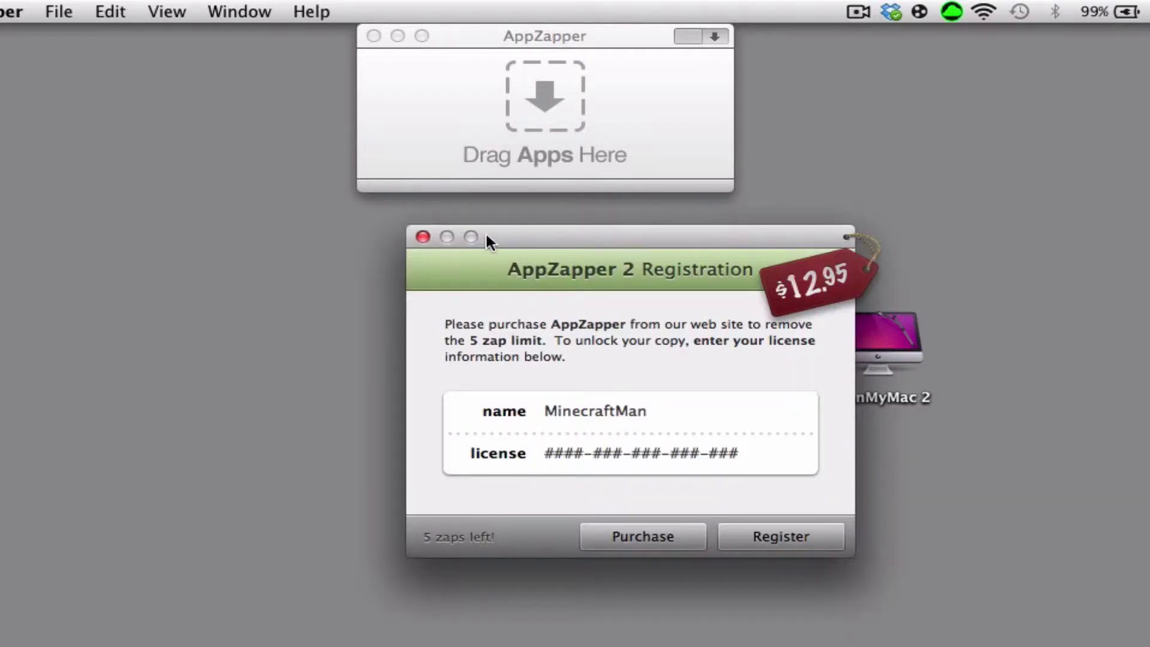
drag(487, 237, 99, 48)
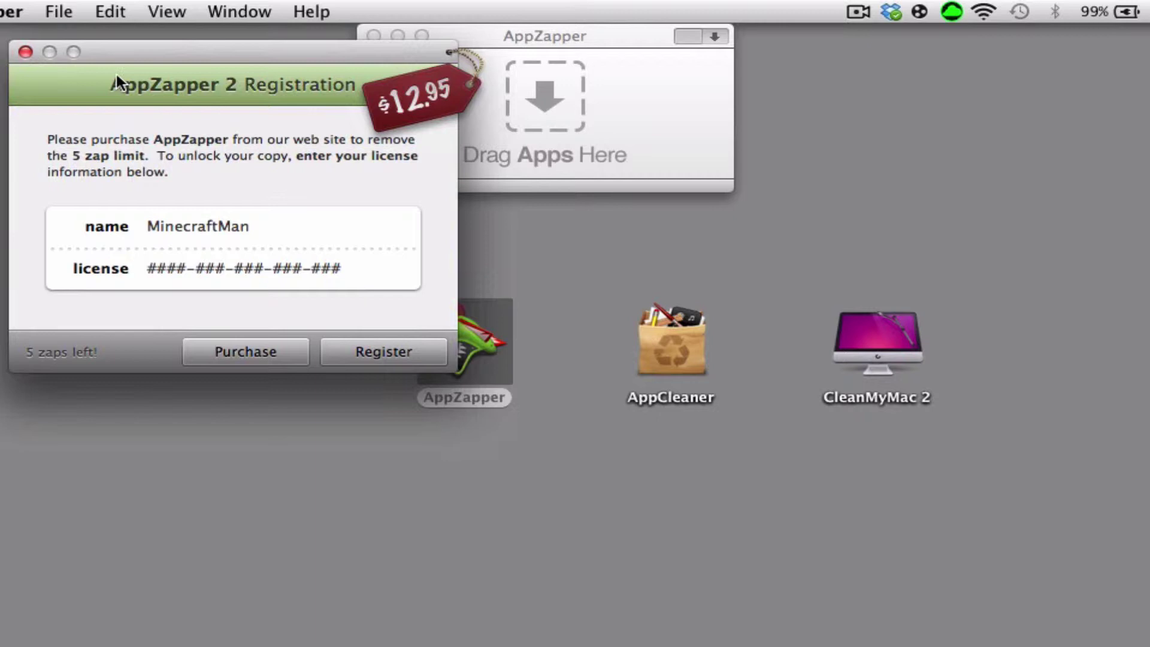
Dismiss the registration prompt and open a Finder window on Applications beside AppZapper.
click(25, 52)
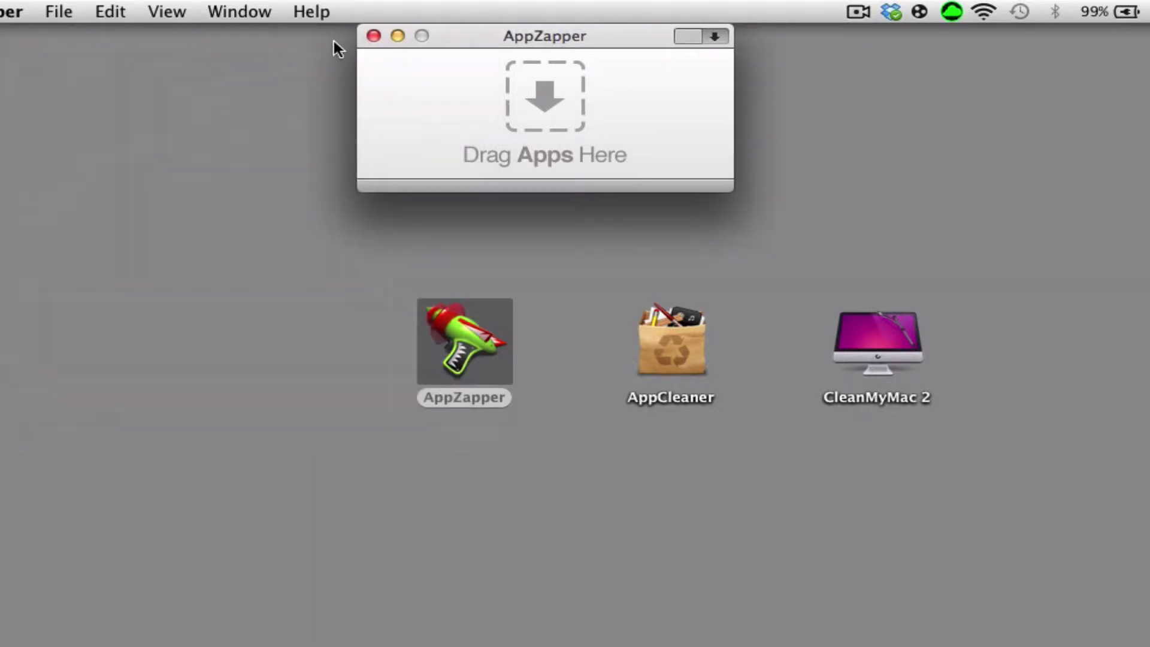
drag(513, 35, 221, 60)
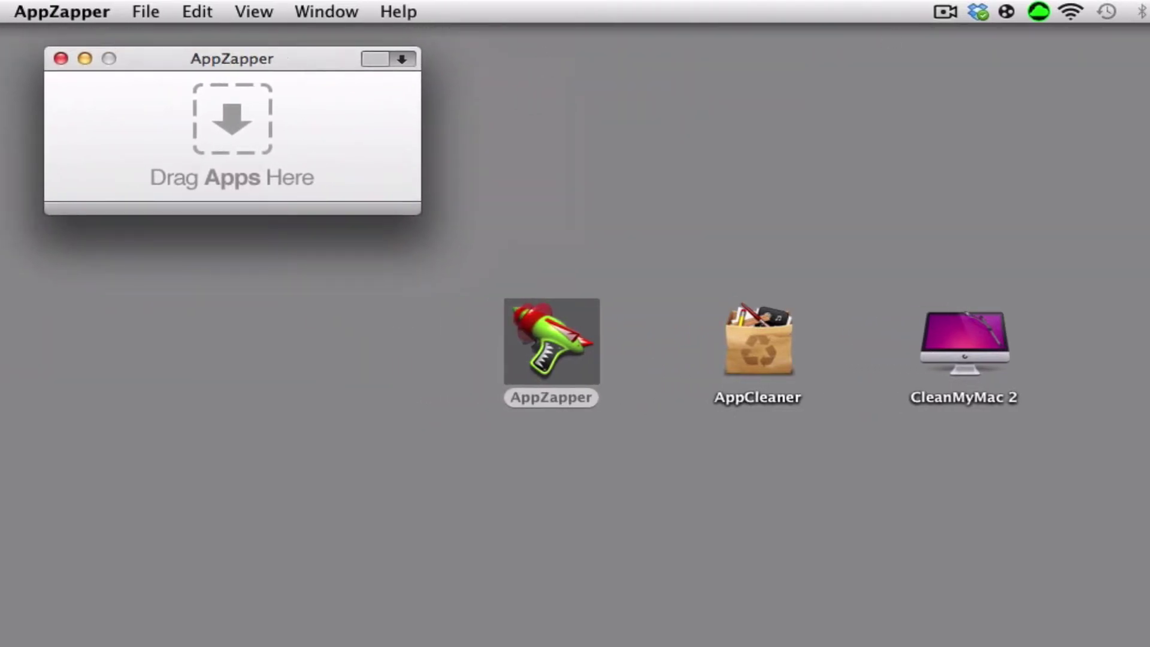
key(super+Tab)
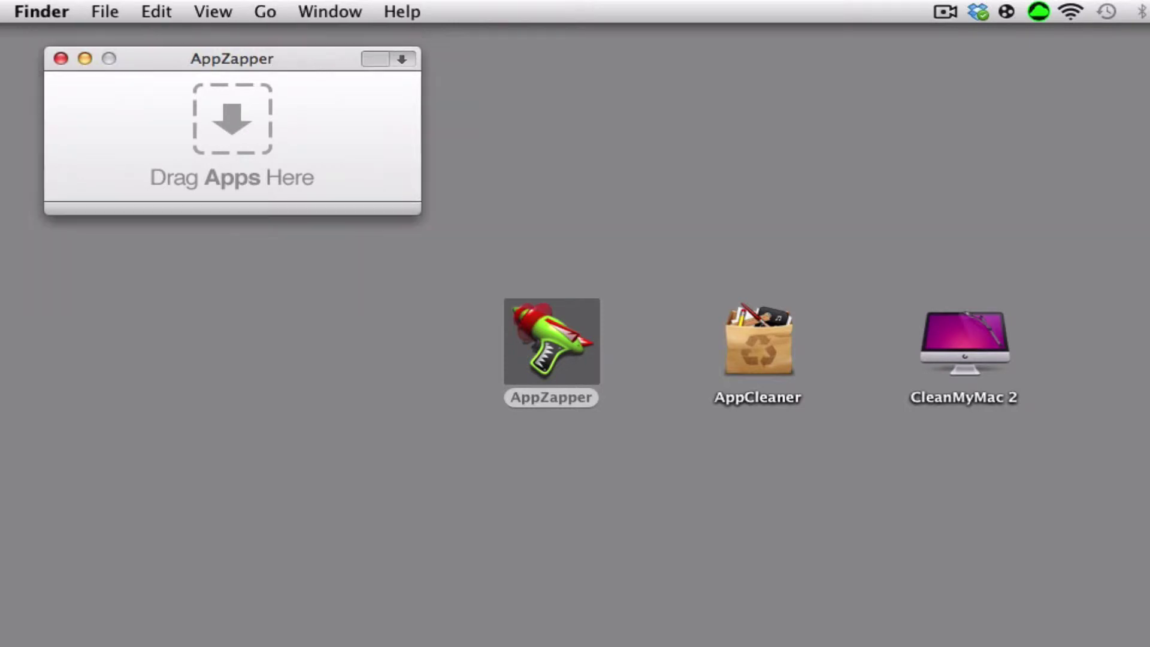
key(super+n)
drag(214, 46, 596, 41)
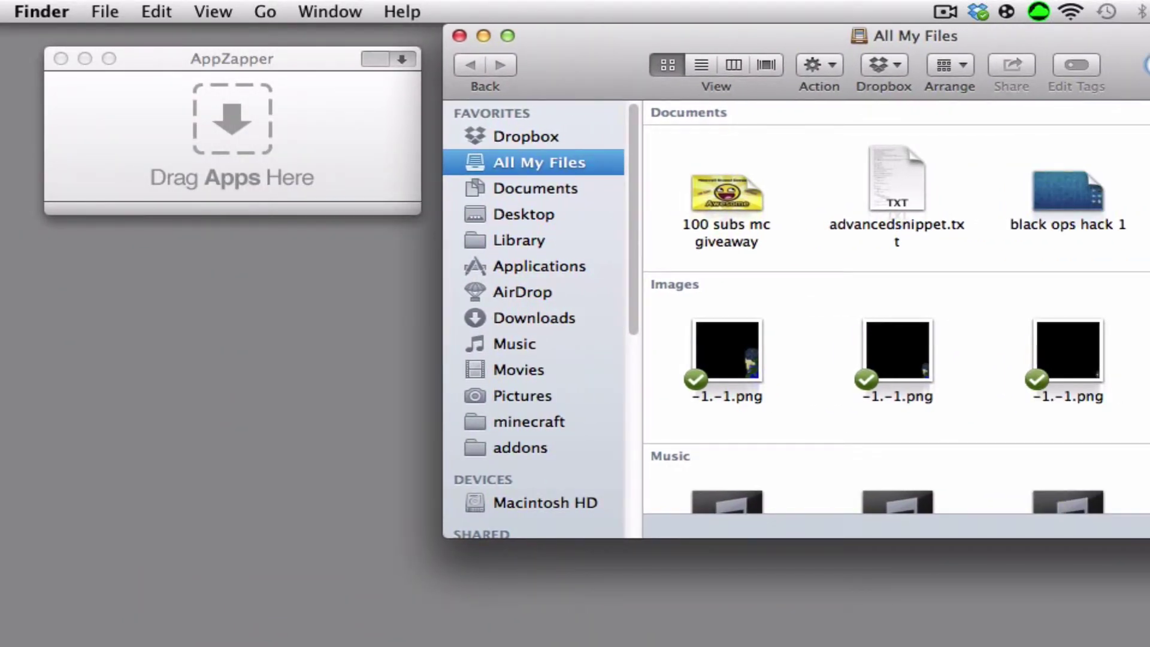
key(super+f)
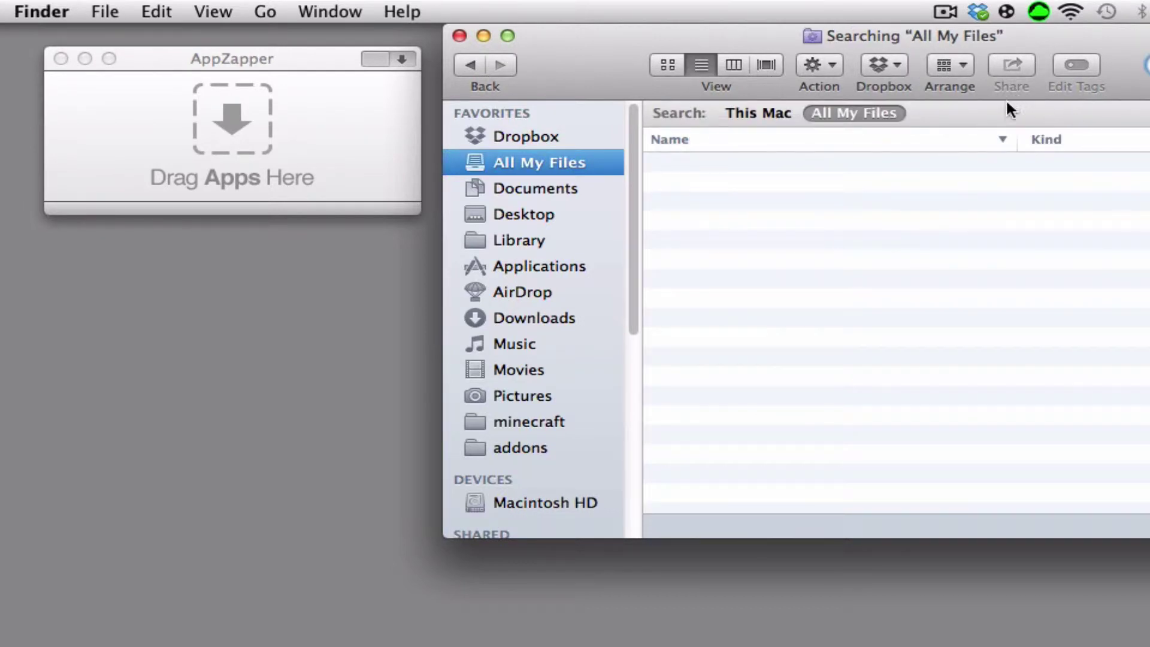
click(505, 265)
scroll(1065, 437, up, 10)
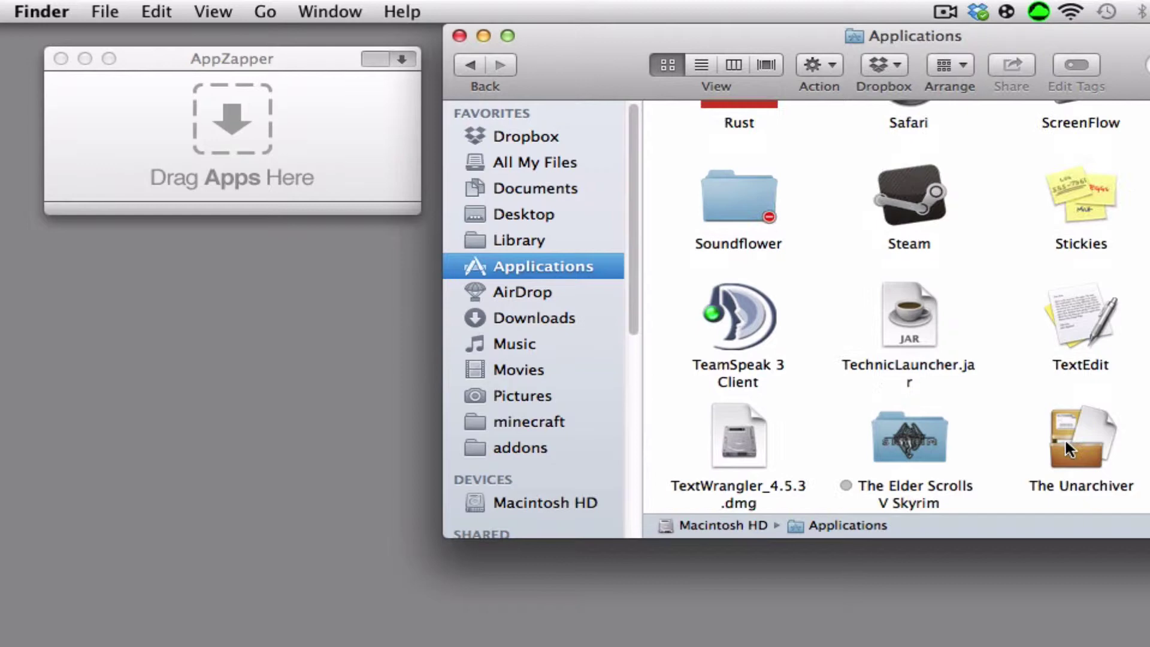
scroll(1066, 441, down, 3)
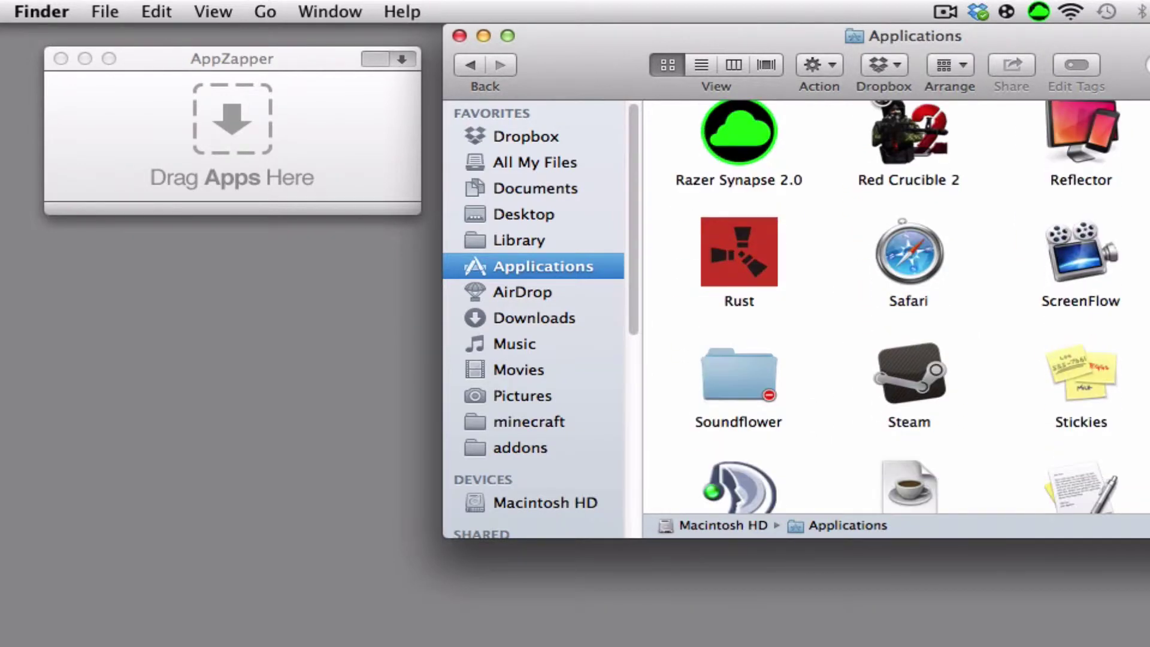
Drop Skype onto AppZapper, listing four related items (162 MB), all checked for removal.
drag(1148, 252, 306, 154)
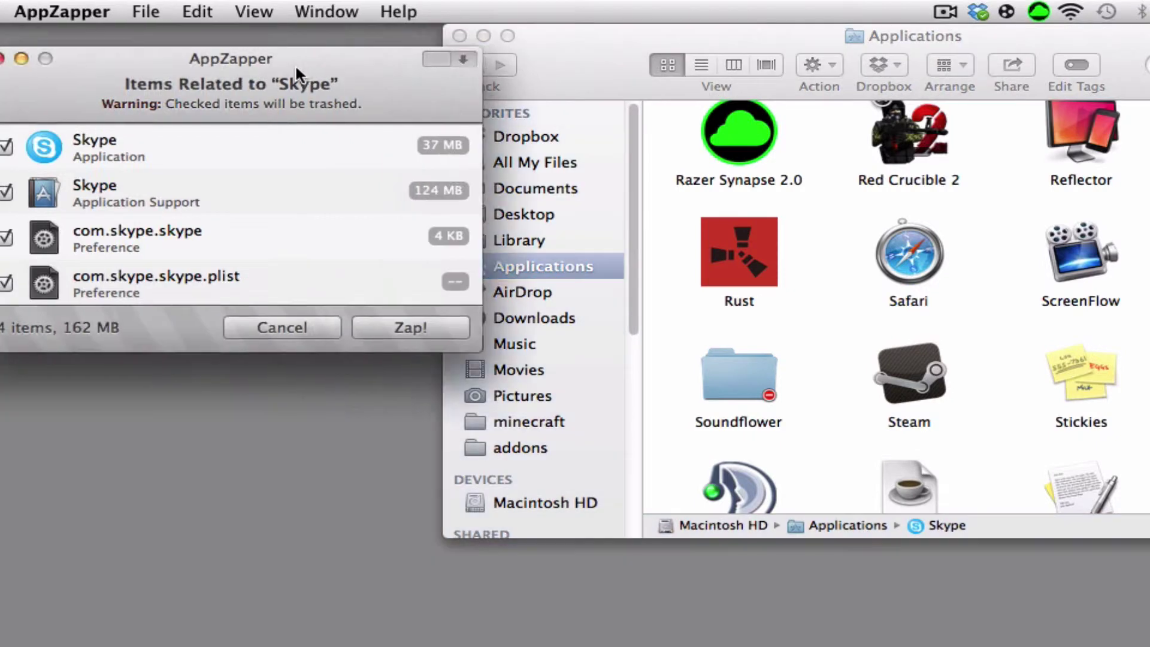
click(262, 45)
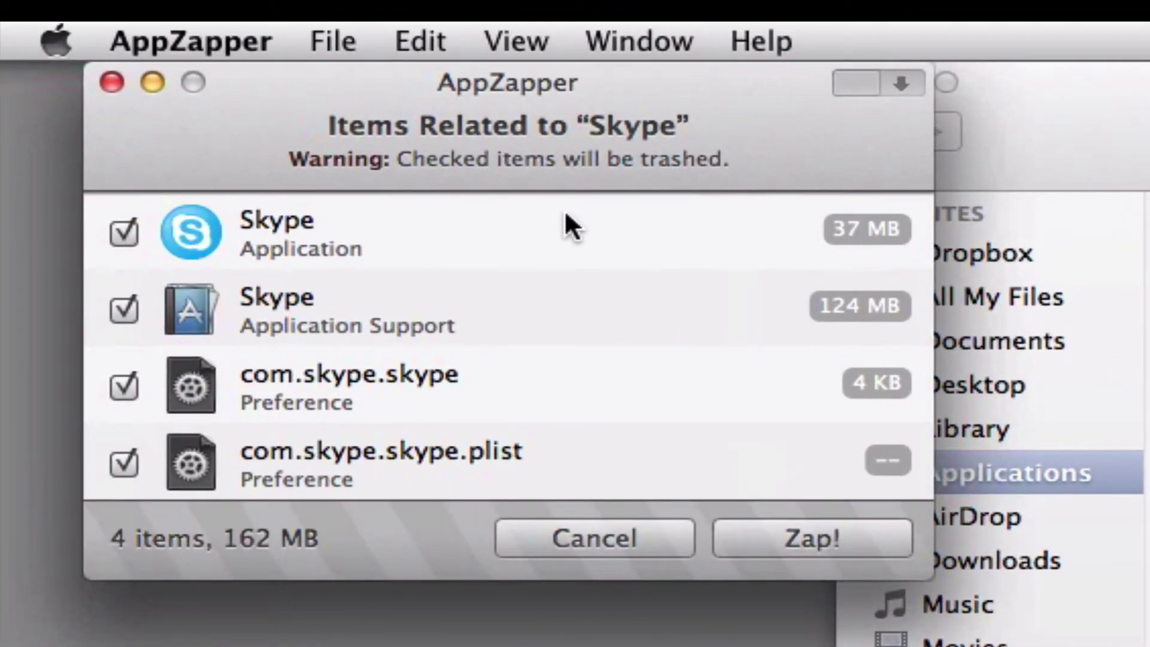
click(384, 165)
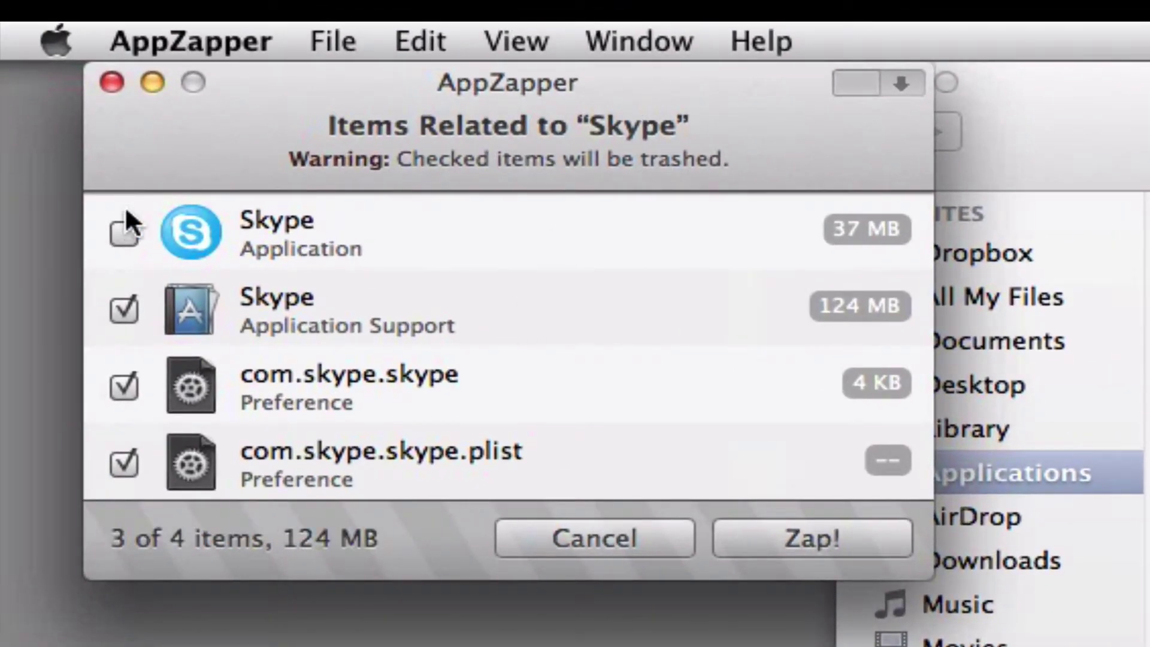
click(123, 236)
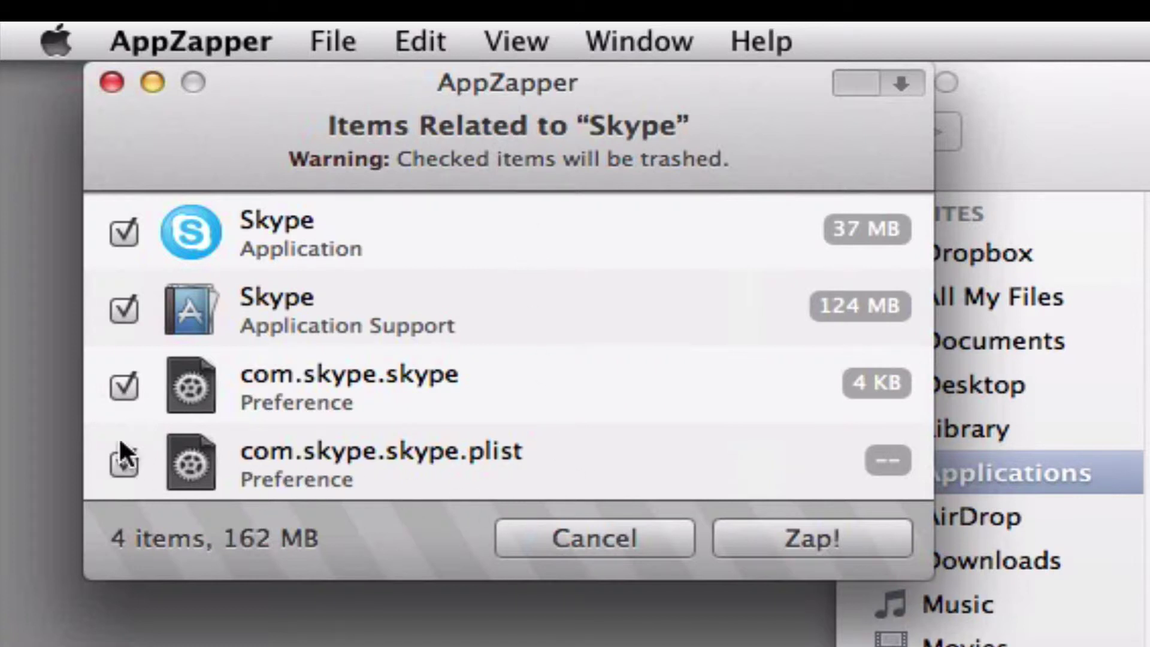
Close the Applications Finder window and reposition the AppZapper window.
mouse_move(528, 78)
mouse_down()
mouse_move(492, 81)
mouse_move(541, 64)
mouse_up()
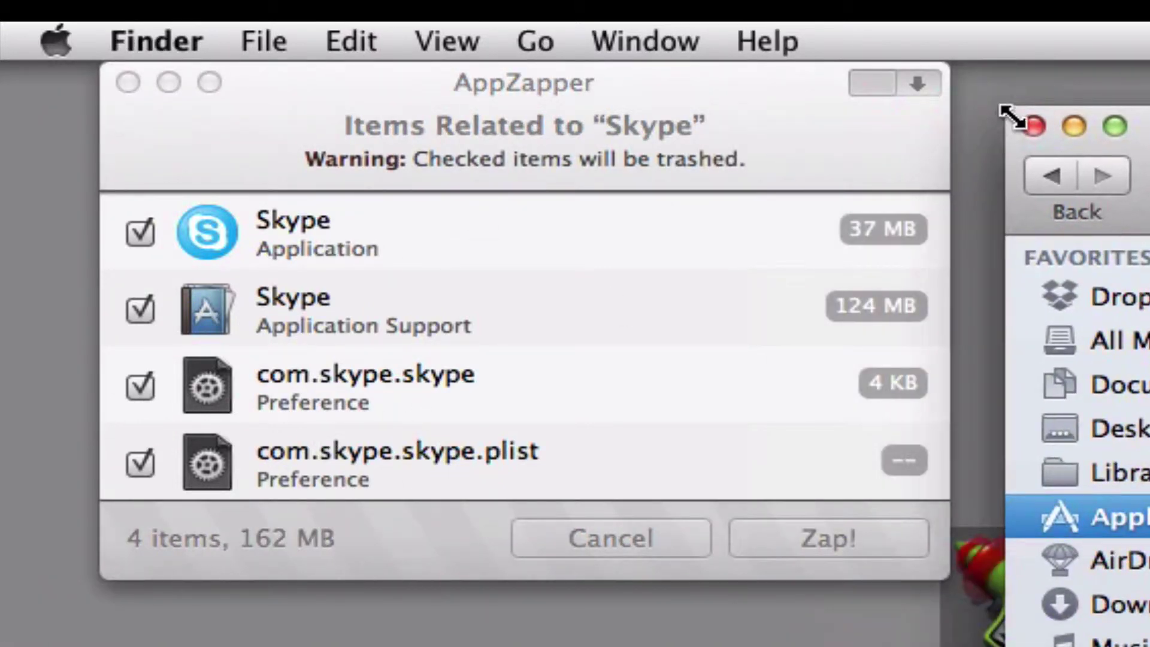
click(1030, 127)
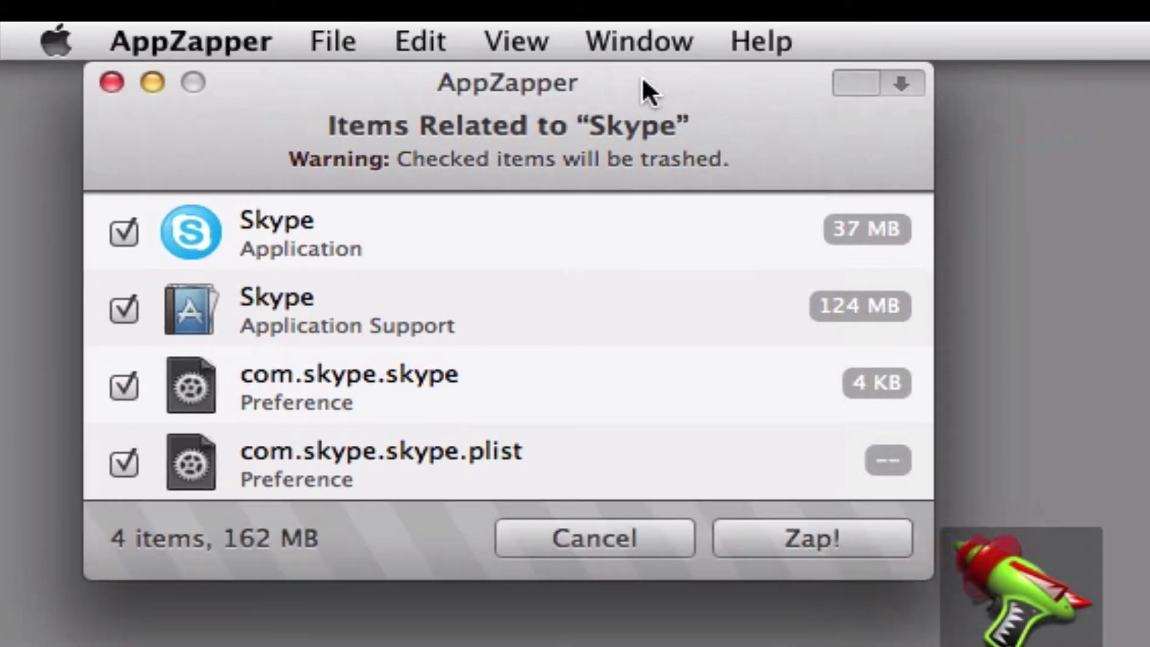
drag(642, 80, 613, 85)
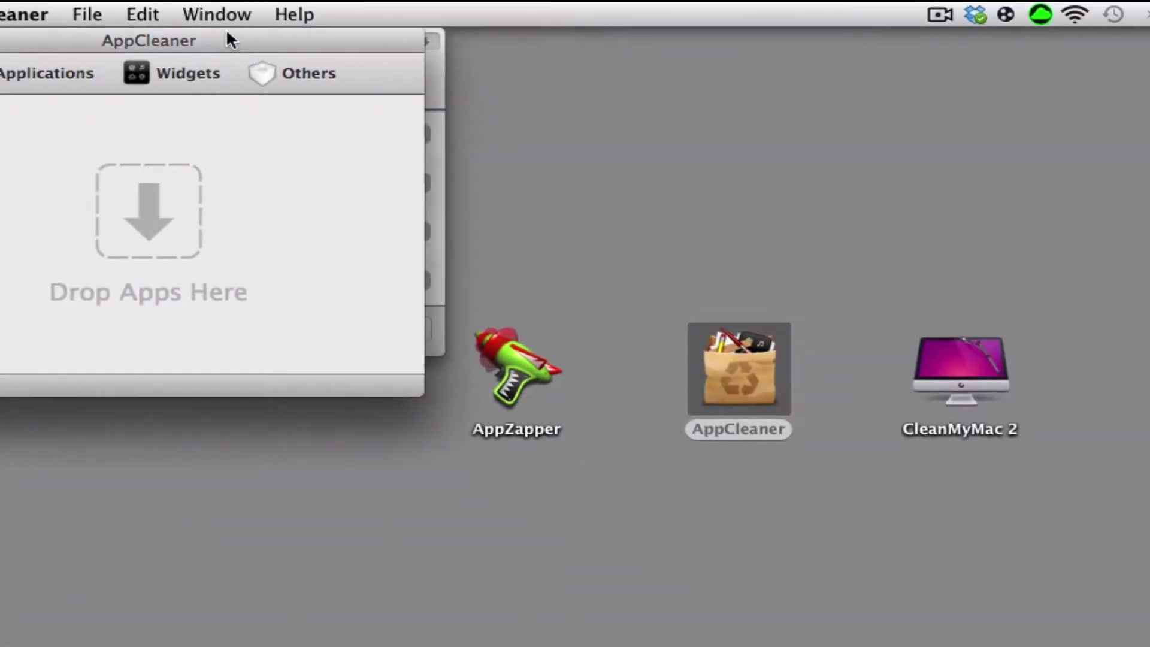
Place the empty AppCleaner window centre-screen beside AppZapper's Skype item list.
drag(231, 38, 747, 18)
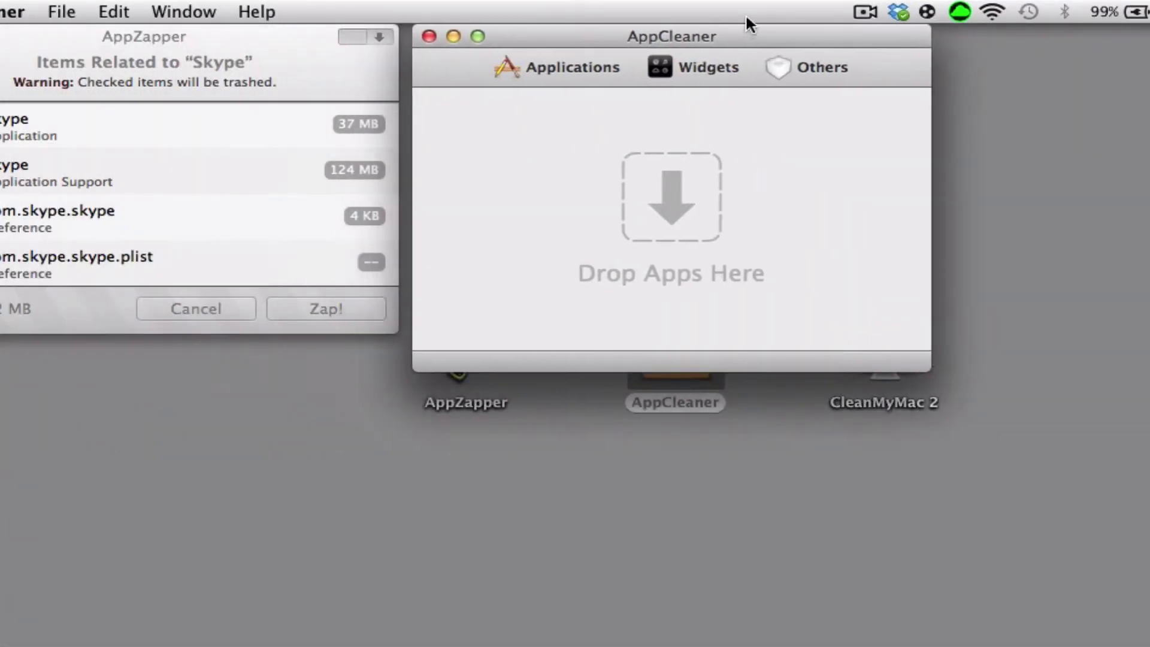
drag(672, 24, 642, 23)
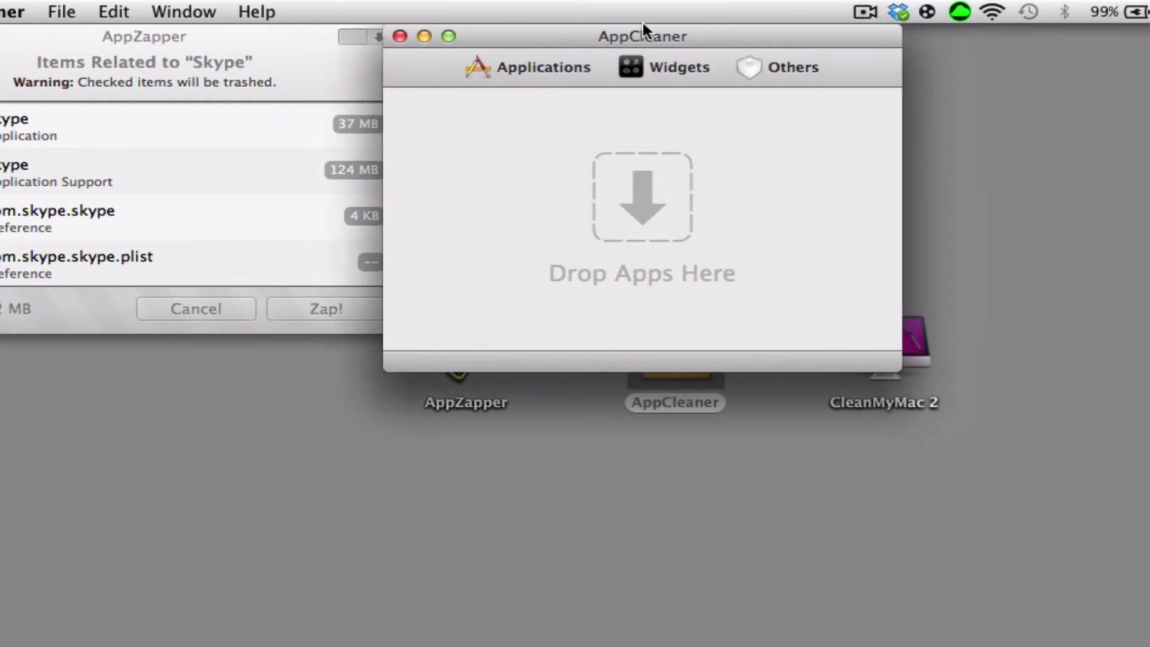
drag(743, 37, 755, 37)
click(201, 36)
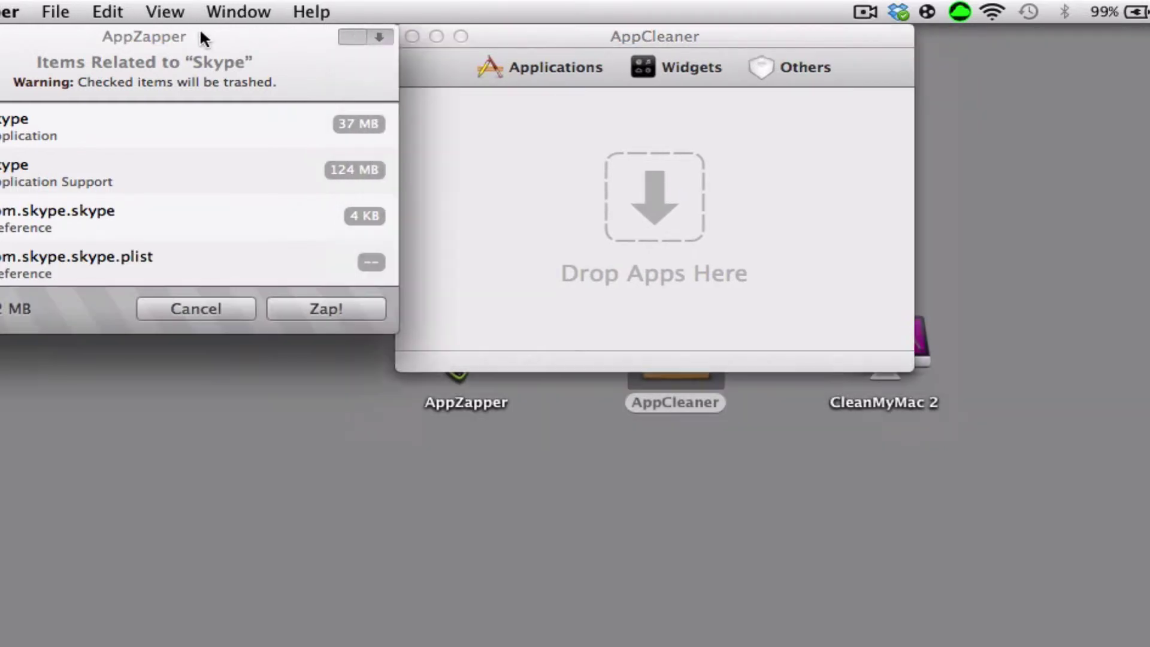
drag(201, 31, 189, 32)
Select the CleanMyMac 2 desktop icon and fine-tune the AppCleaner window's position.
click(906, 383)
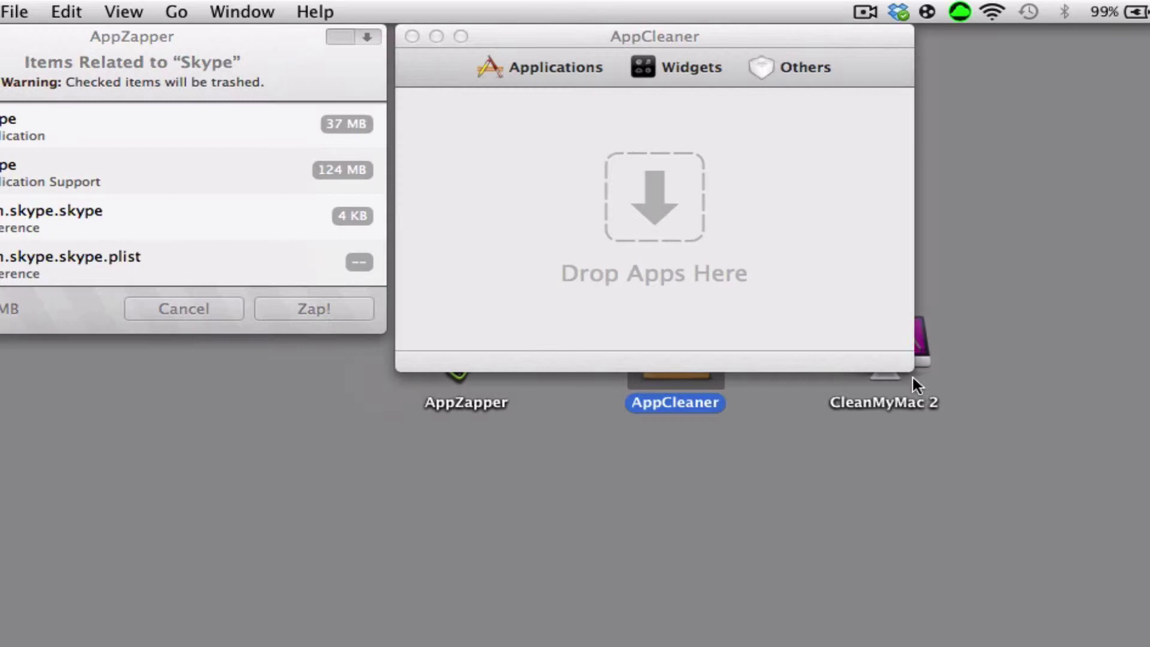
click(912, 375)
click(973, 348)
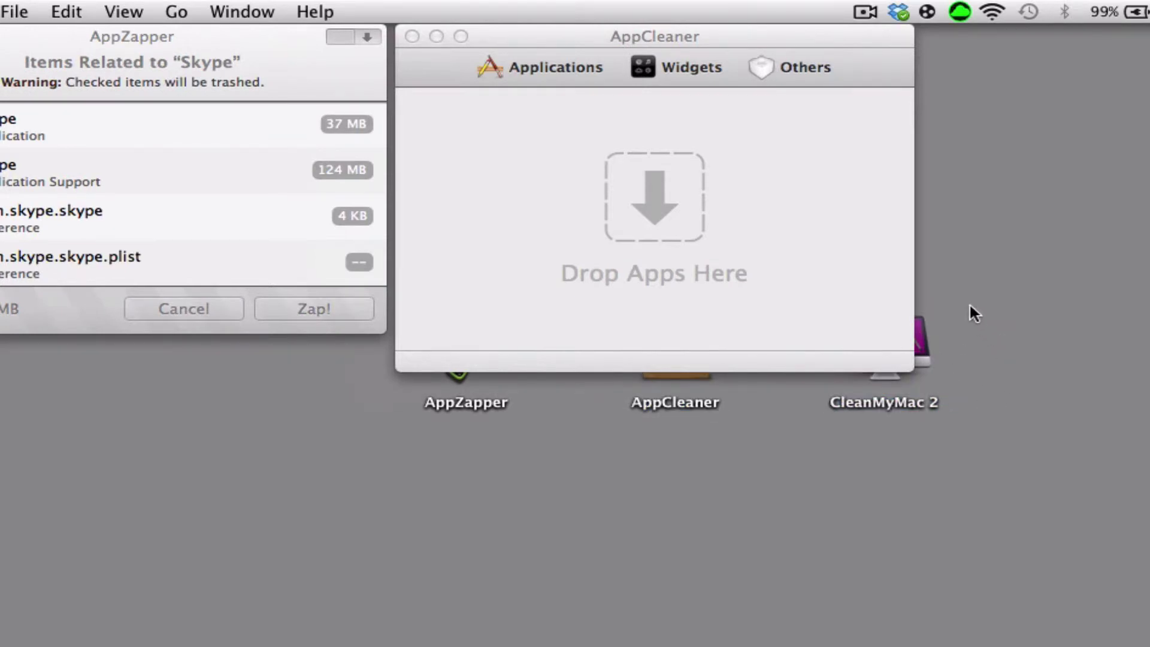
drag(1016, 258, 827, 406)
drag(826, 38, 722, 36)
click(896, 316)
drag(634, 36, 686, 34)
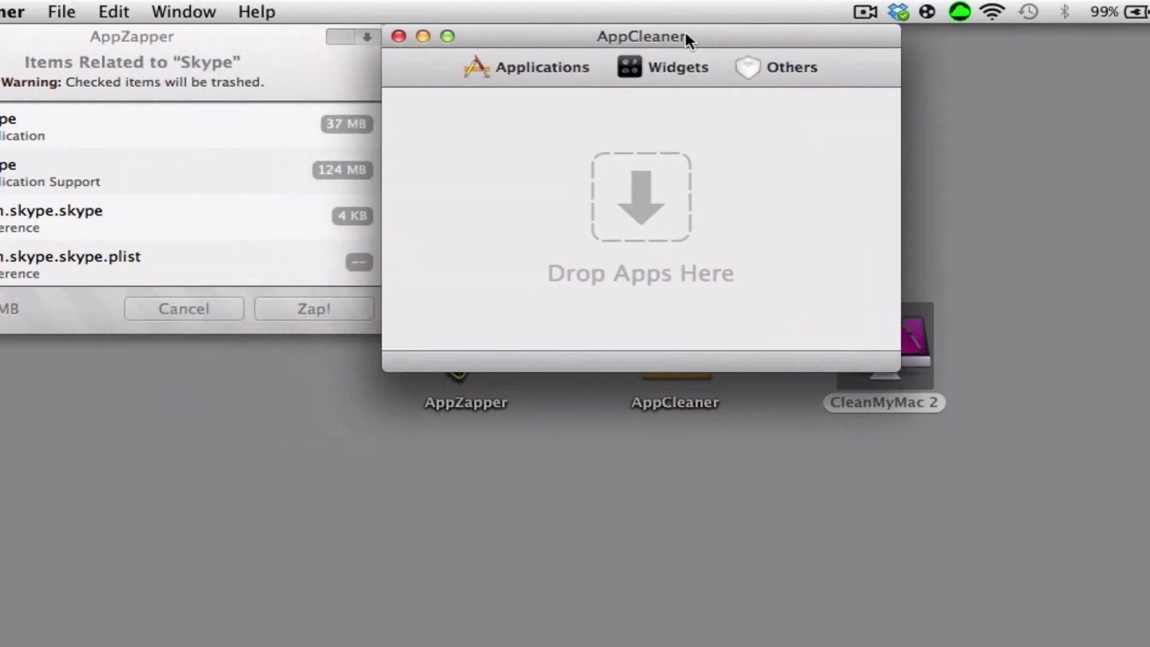
Find Skype via Spotlight and drop it onto AppCleaner, listing 6 related files (169 MB).
key(super+space)
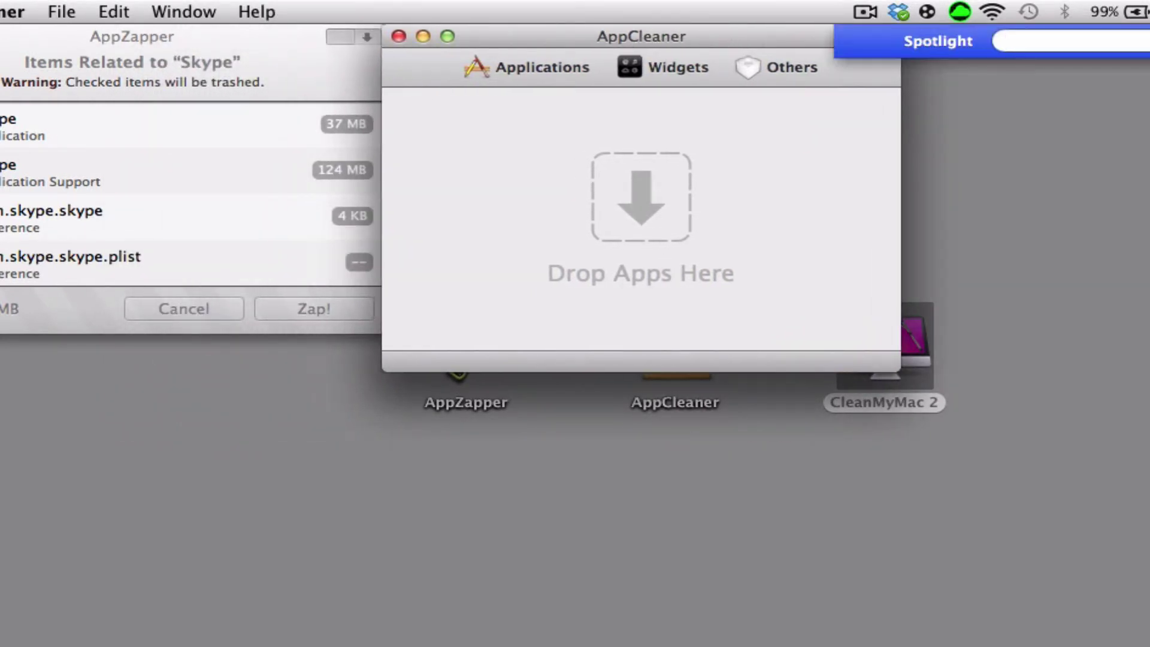
text(skype)
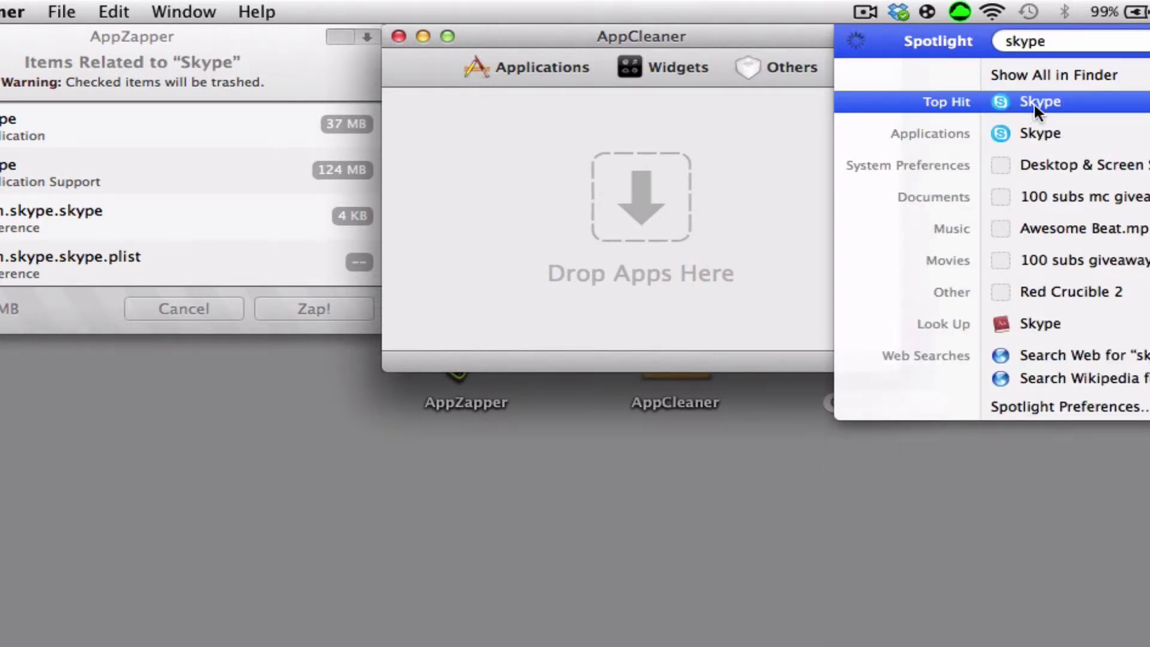
drag(1034, 106, 650, 193)
click(176, 30)
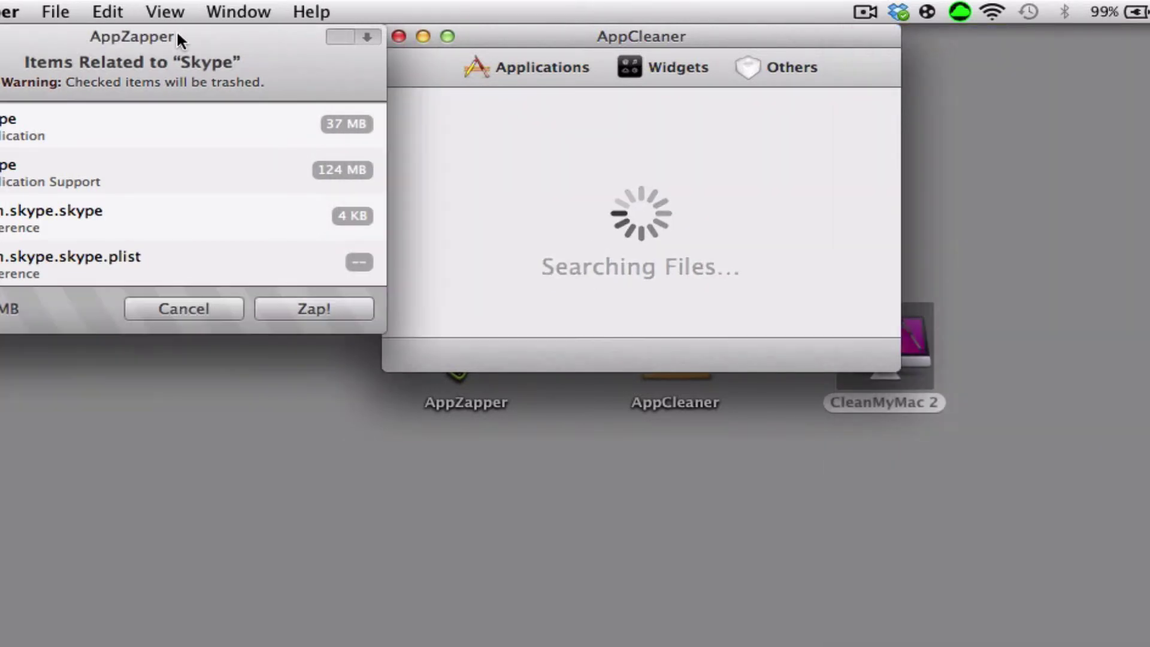
click(561, 30)
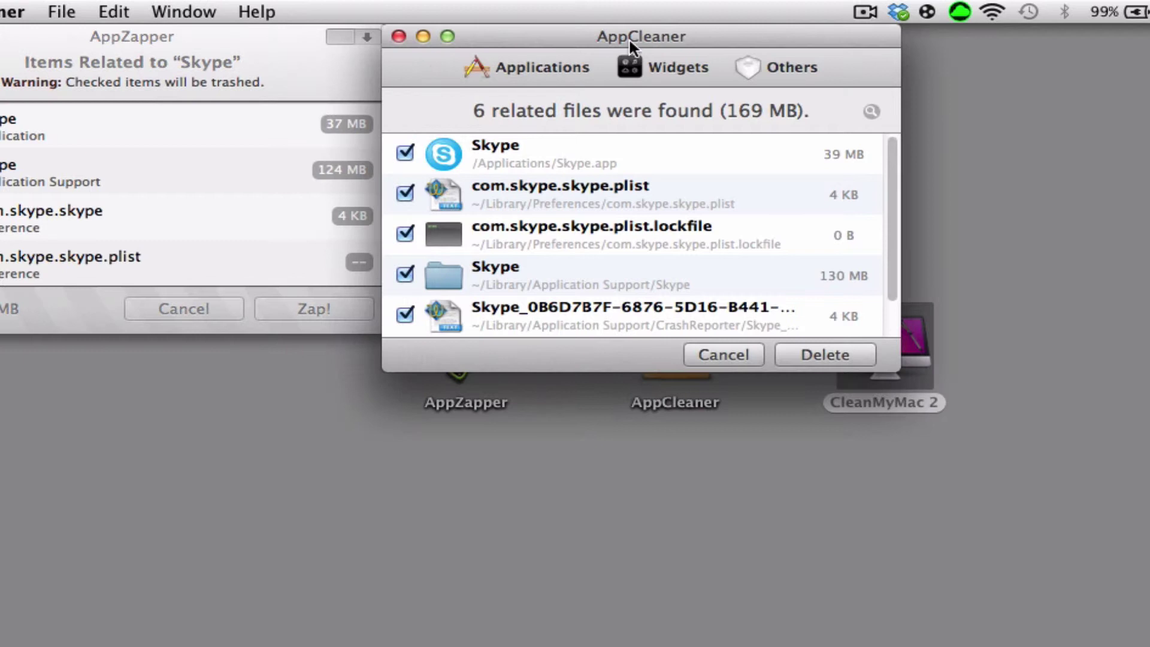
scroll(606, 174, down, 1)
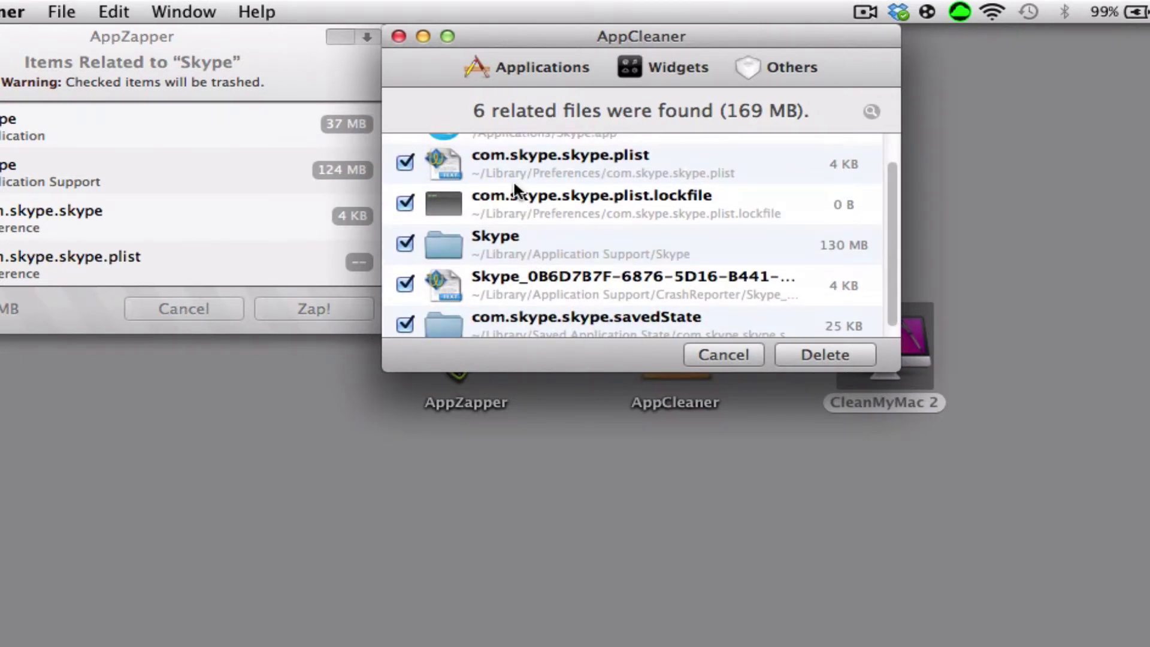
scroll(513, 179, up, 2)
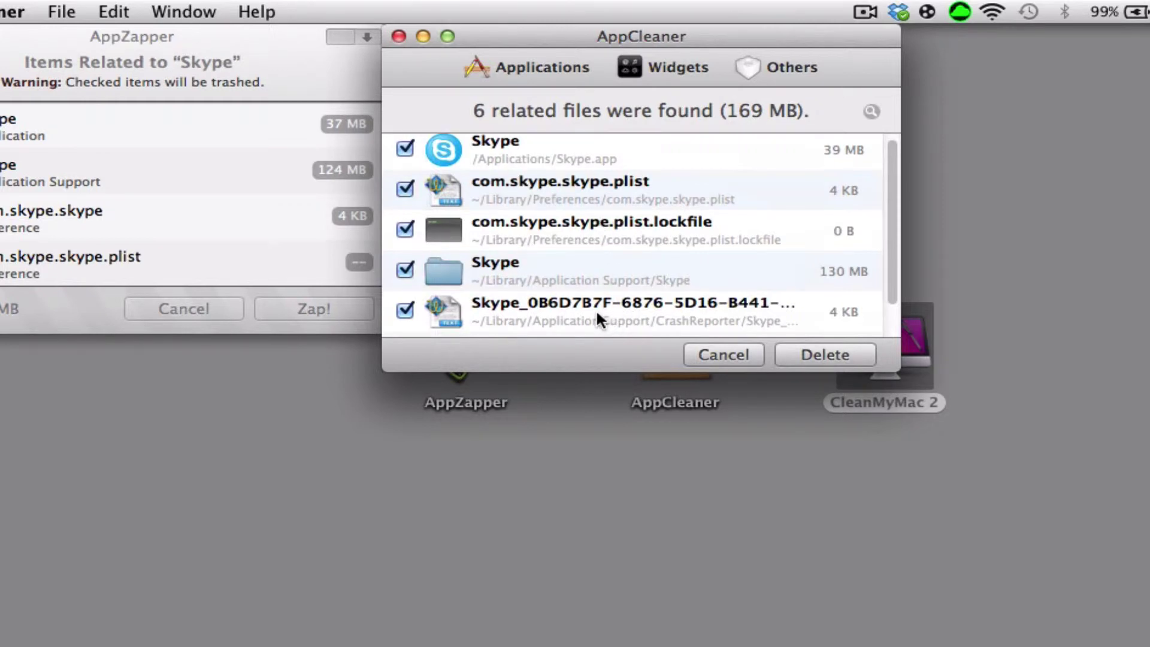
scroll(594, 309, down, 2)
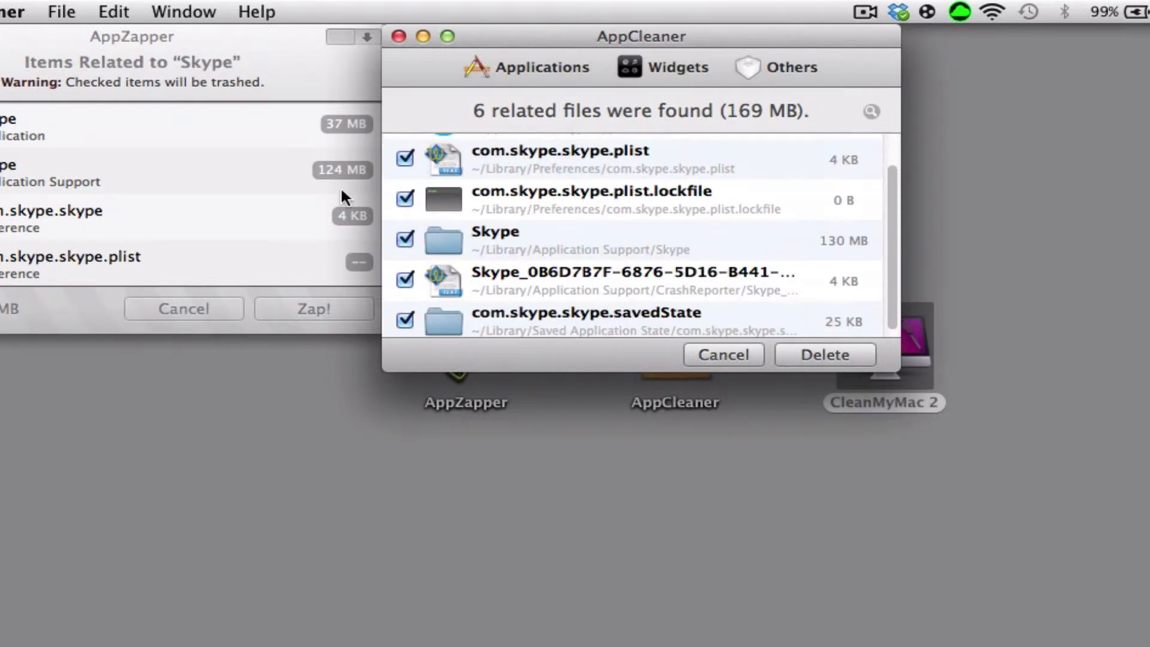
Arrange the AppCleaner results beside AppZapper's 4-item Skype list for comparison.
click(145, 51)
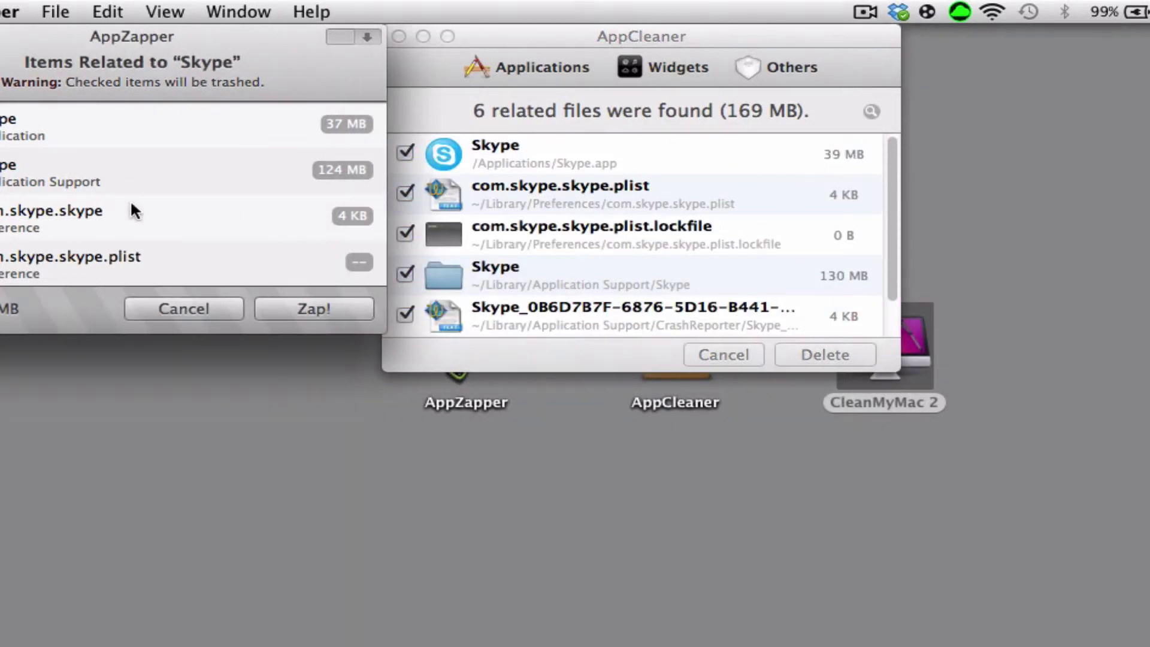
click(602, 42)
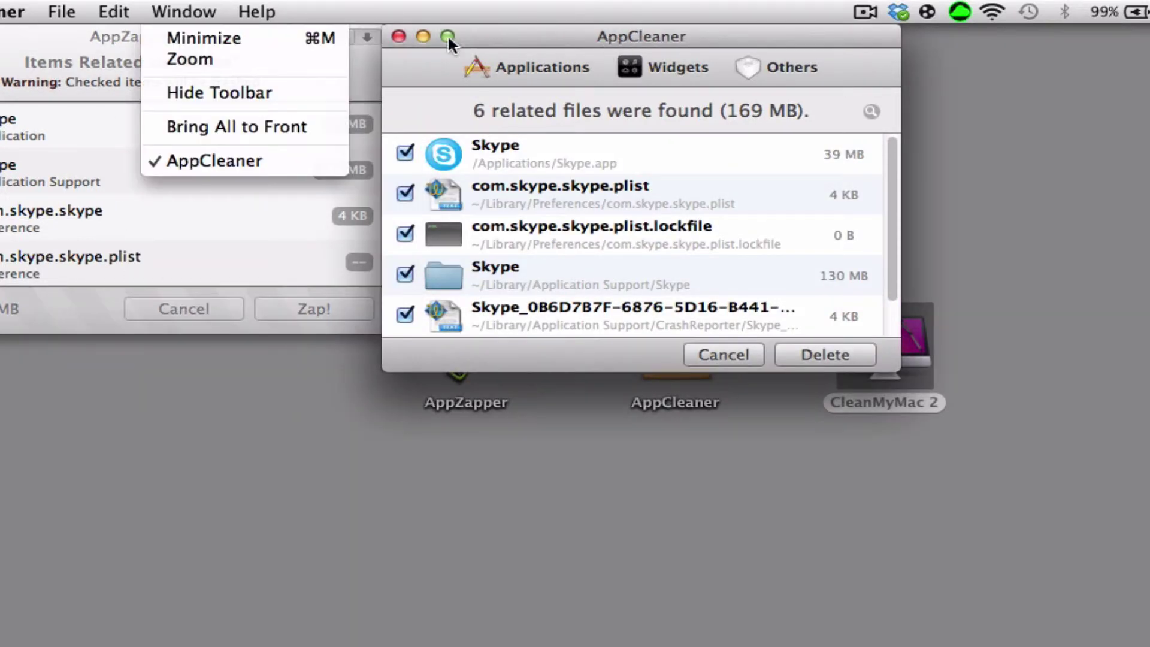
click(61, 45)
drag(48, 48, 63, 51)
click(534, 37)
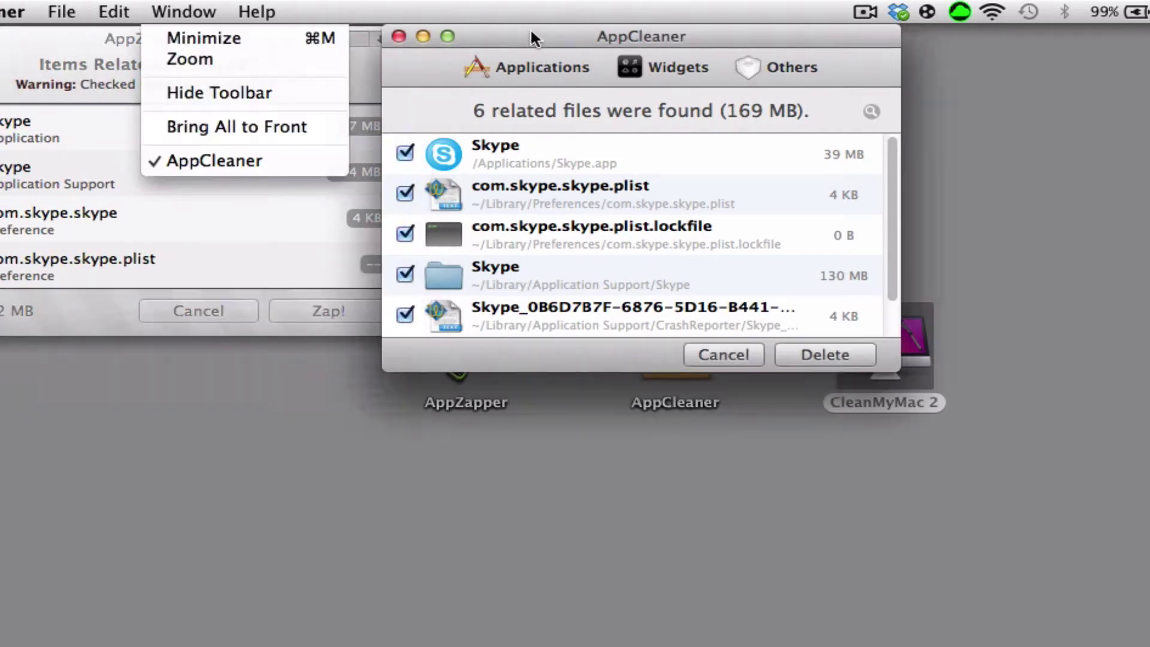
drag(534, 41, 515, 464)
click(545, 161)
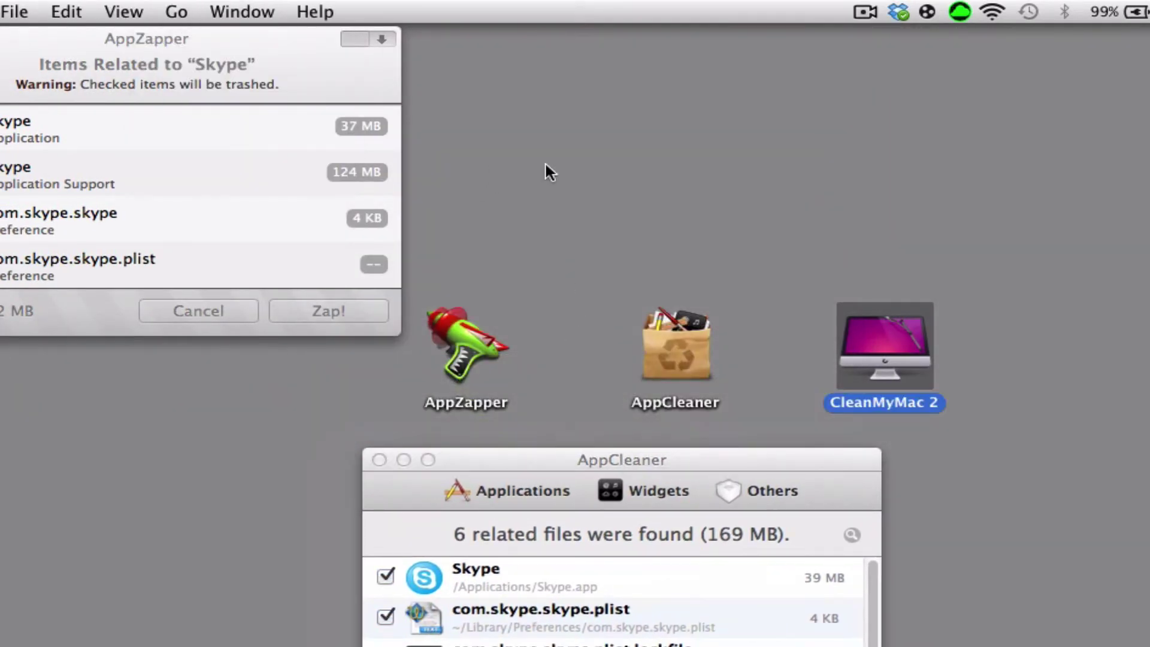
click(652, 261)
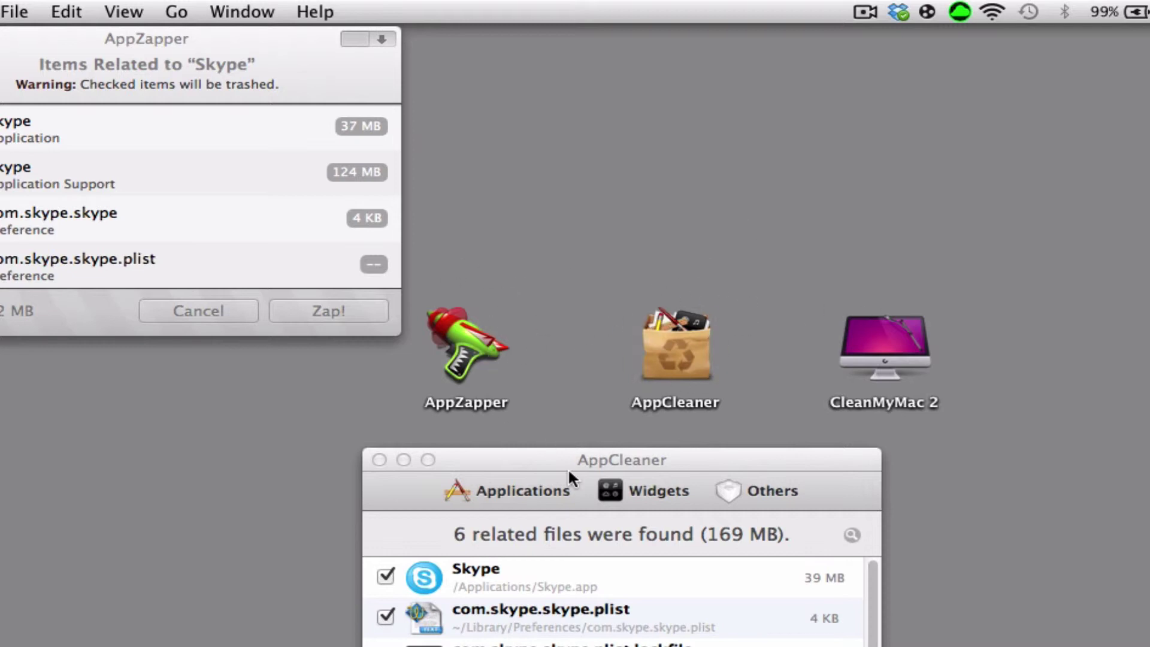
drag(568, 468, 582, 28)
click(314, 366)
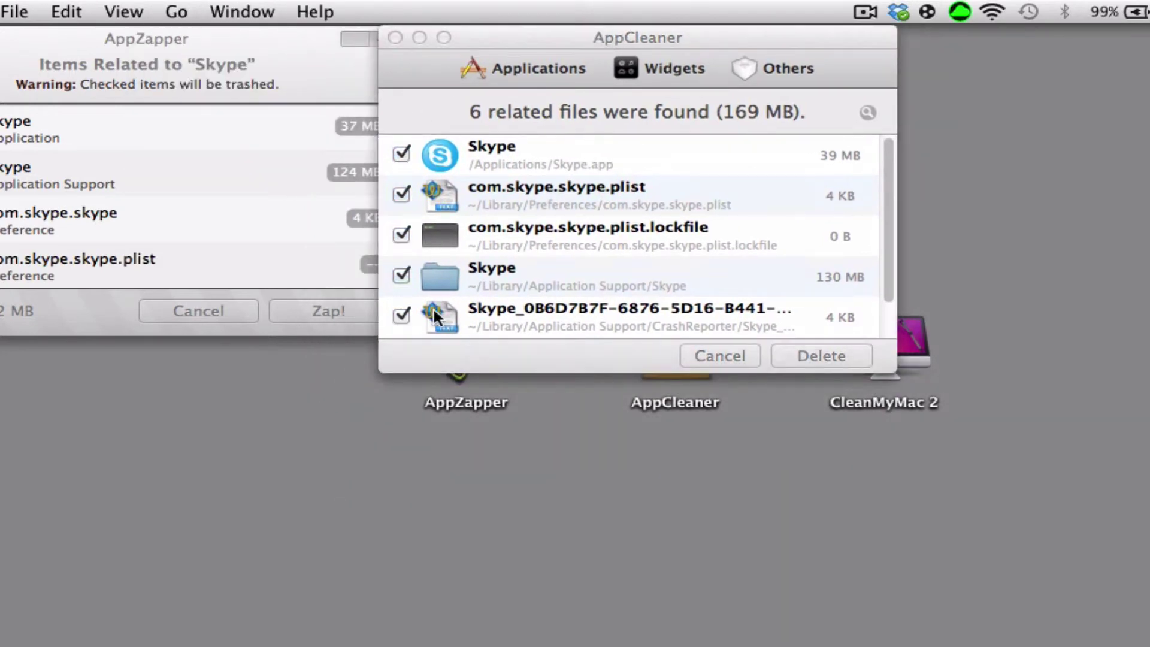
Launch CleanMyMac 2 from the desktop and position its welcome screen near the top.
double_click(920, 354)
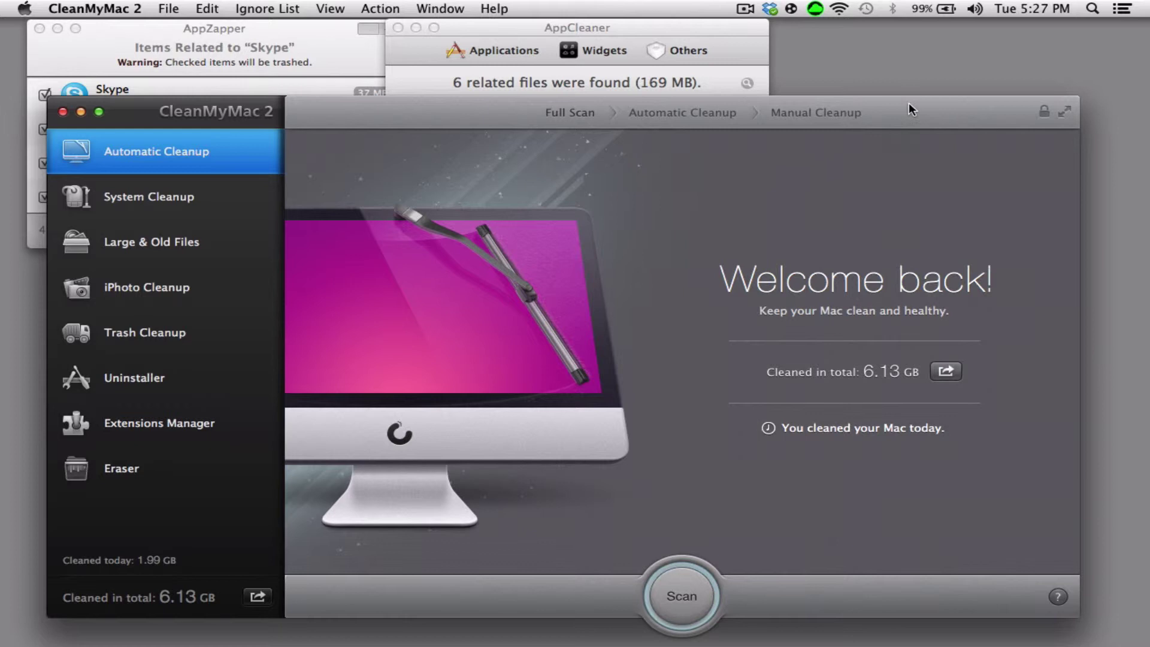
drag(908, 102, 988, 19)
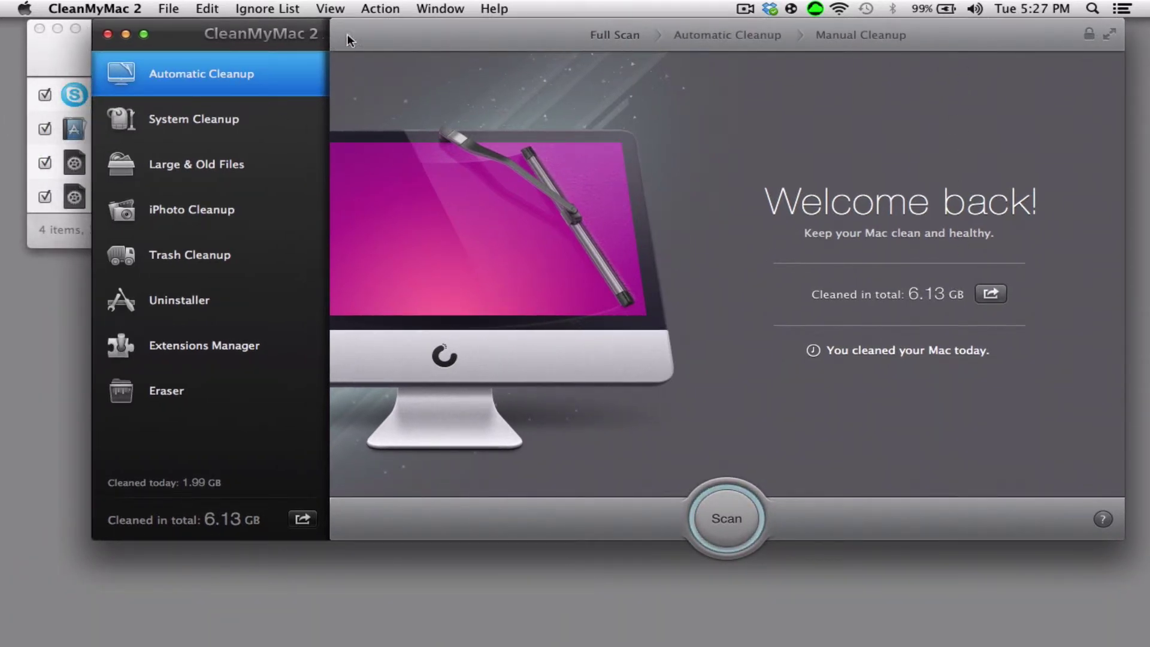
drag(350, 34, 323, 31)
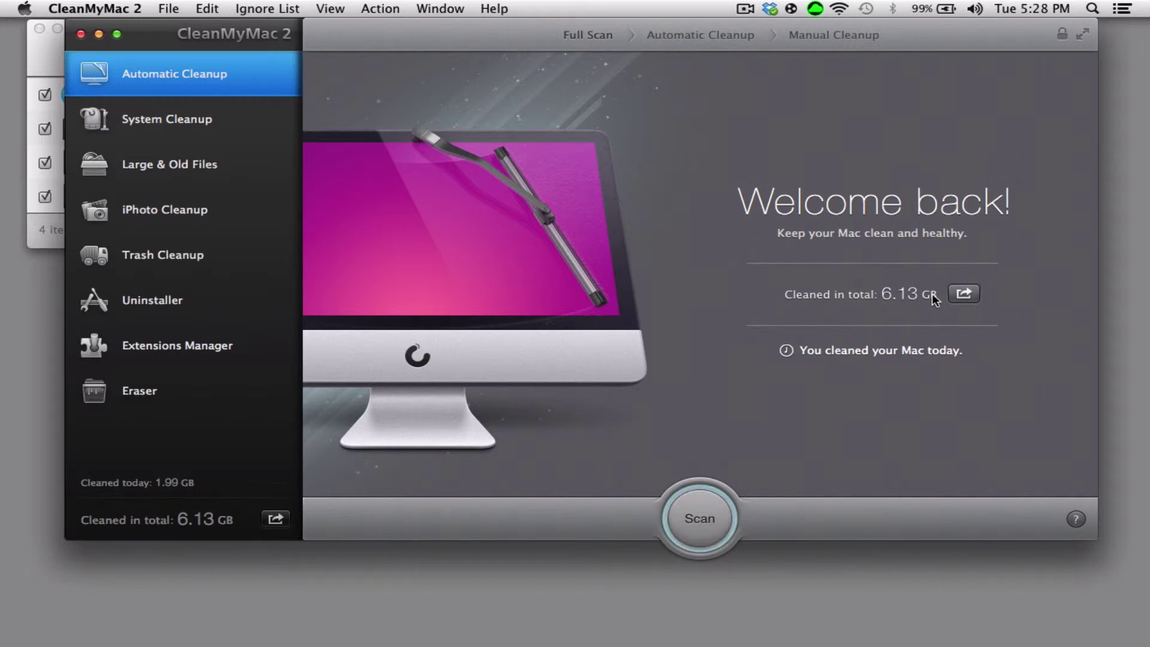
drag(336, 174, 322, 174)
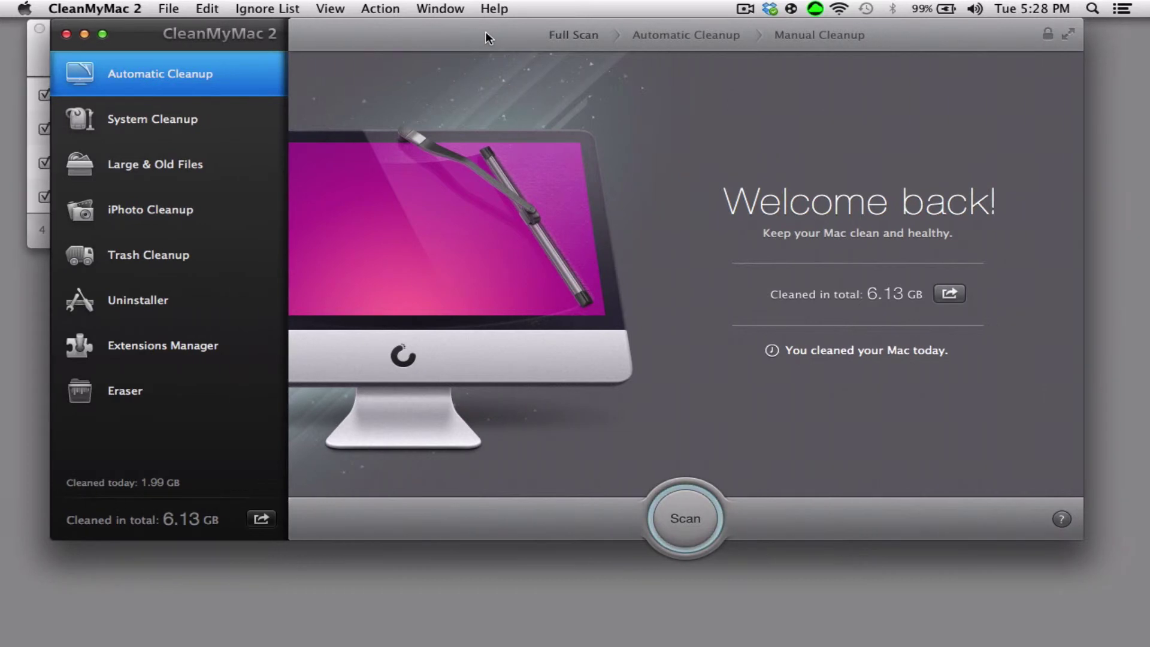
Open CleanMyMac 2's Uninstaller and drag Skype in from Spotlight, listing 169.7 MB of files.
click(133, 306)
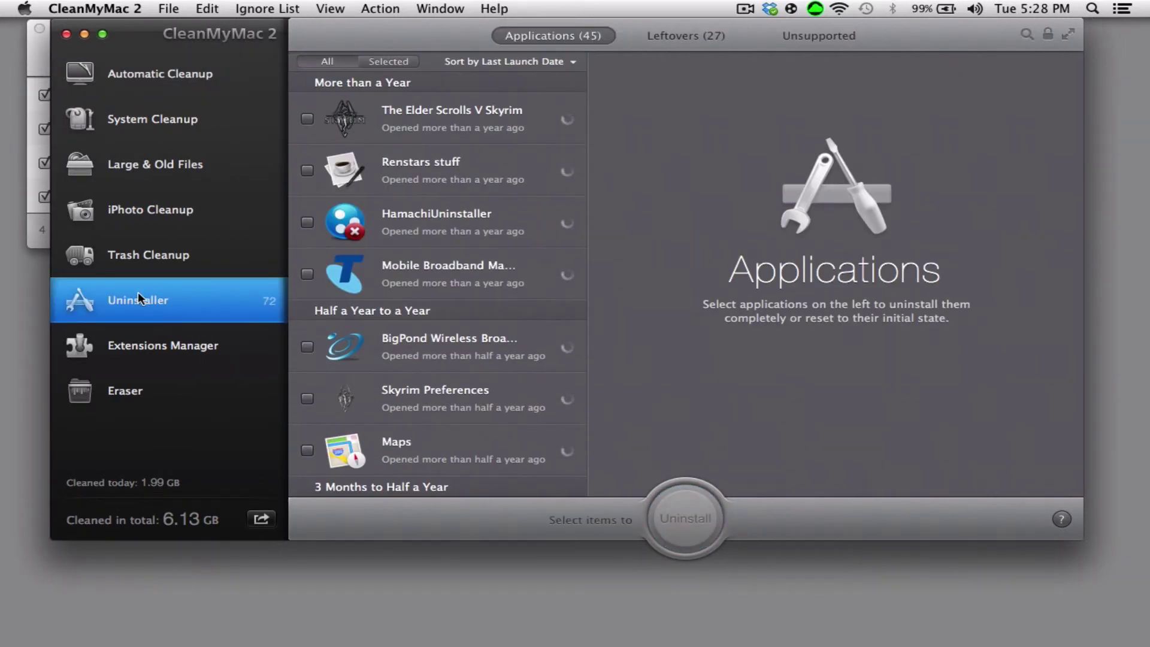
drag(637, 27, 721, 24)
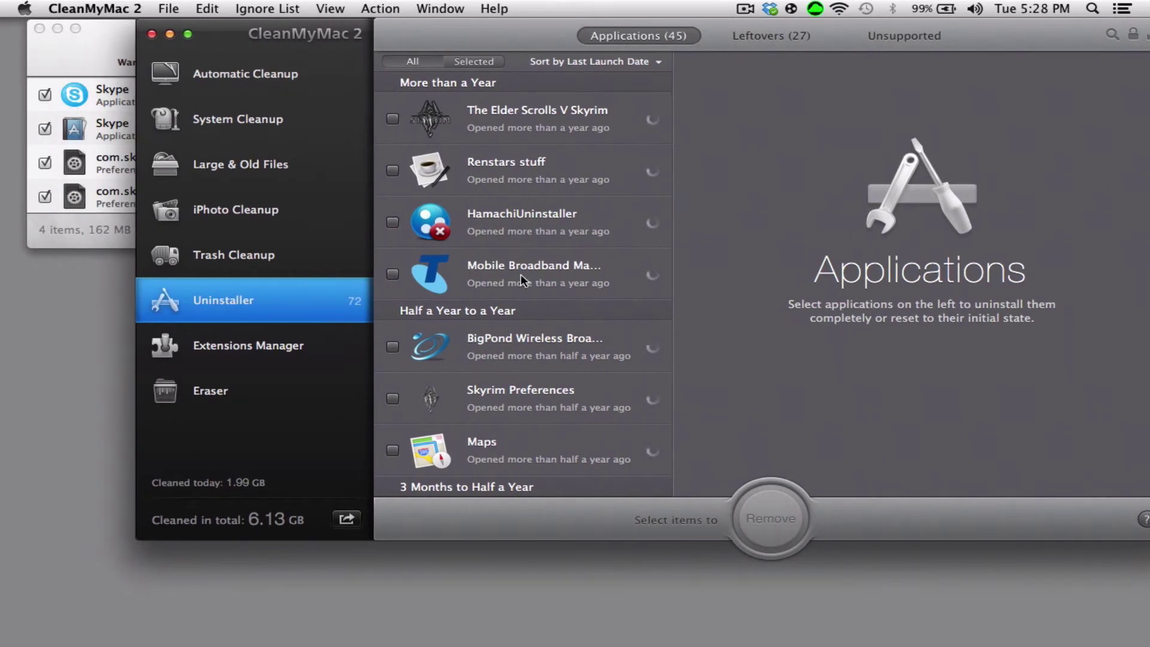
scroll(520, 292, down, 15)
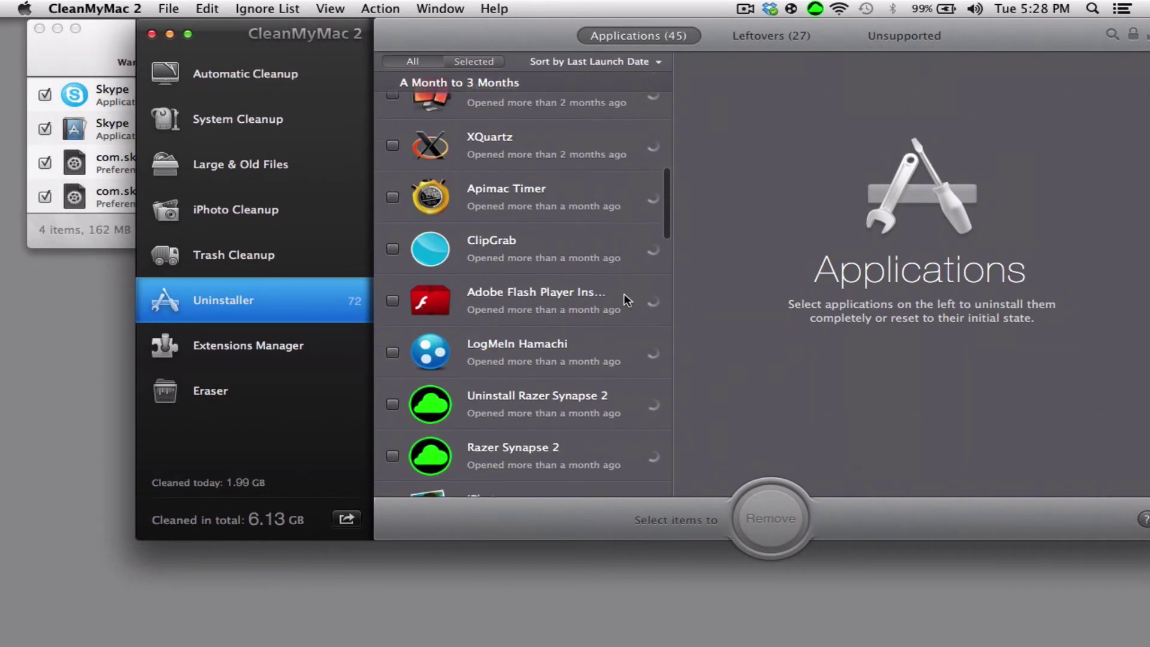
scroll(623, 300, up, 15)
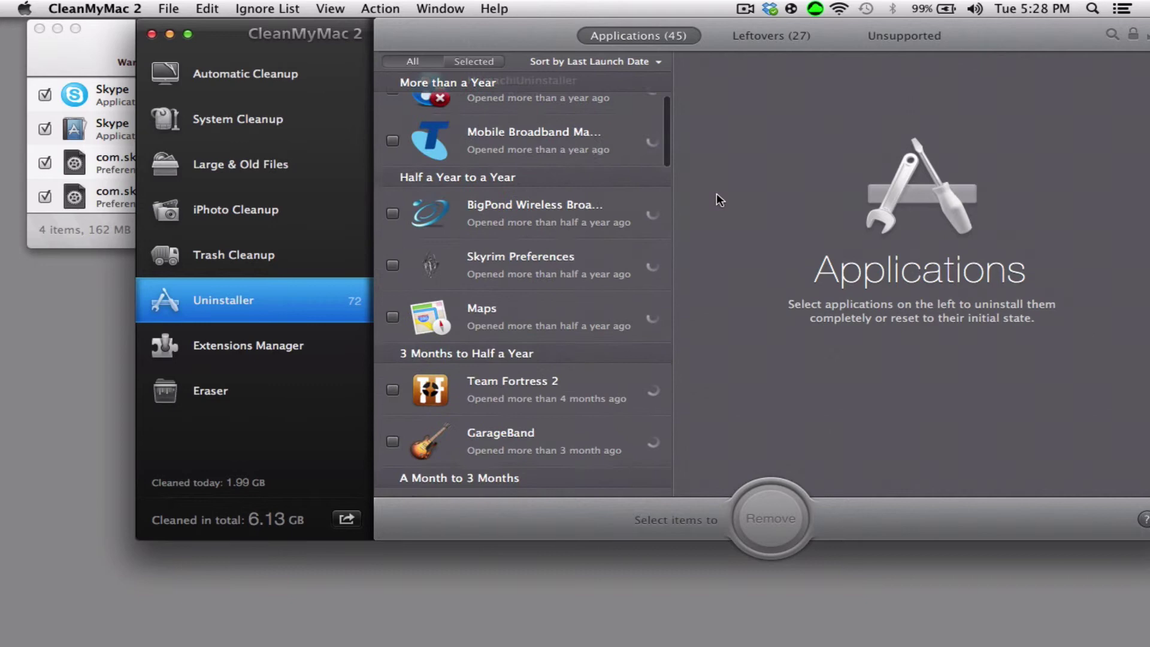
drag(995, 27, 848, 27)
click(1093, 9)
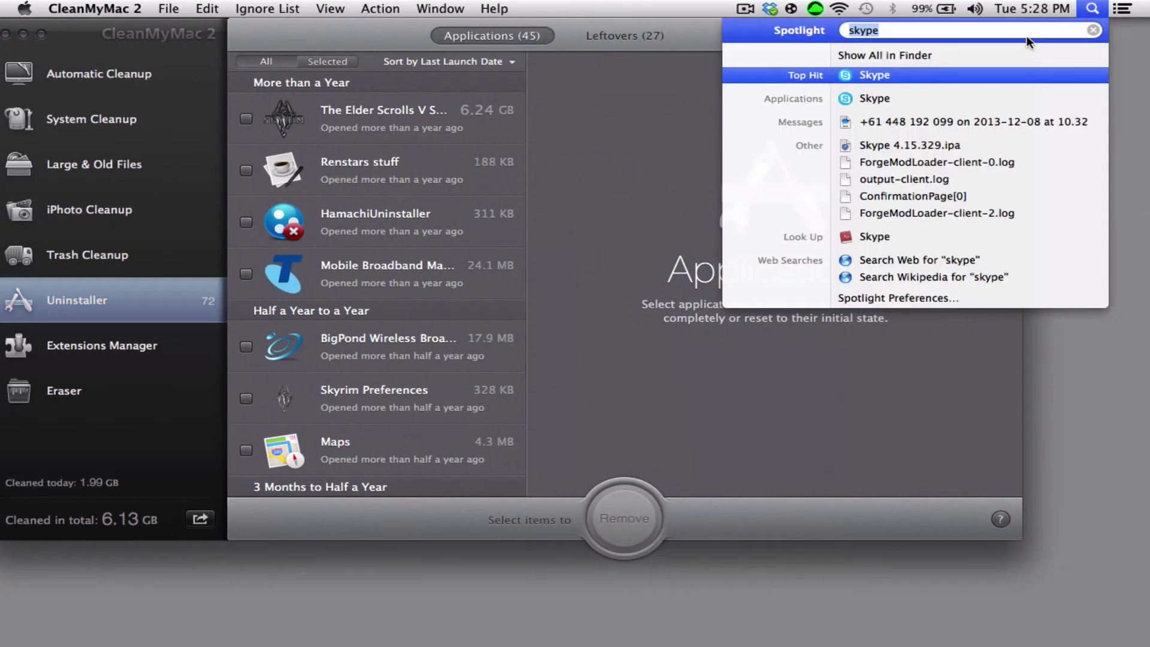
drag(938, 75, 572, 172)
Scroll through Skype's binaries, plugins and preferences, comparing against the other uninstallers' lists.
scroll(674, 233, down, 2)
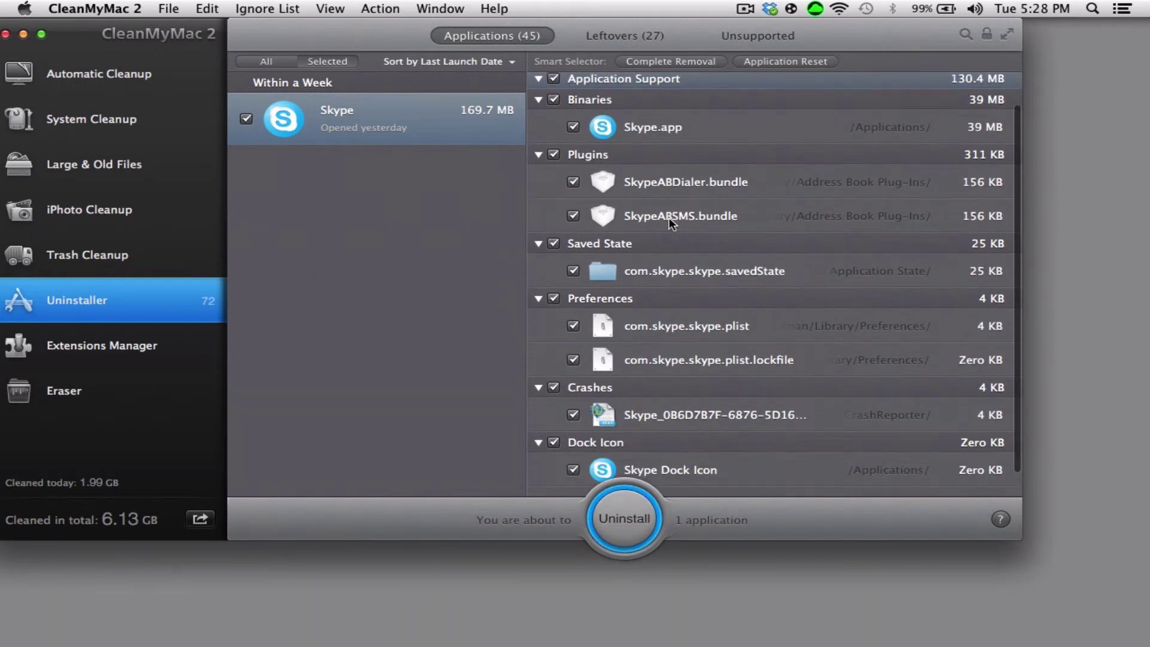
scroll(646, 423, up, 2)
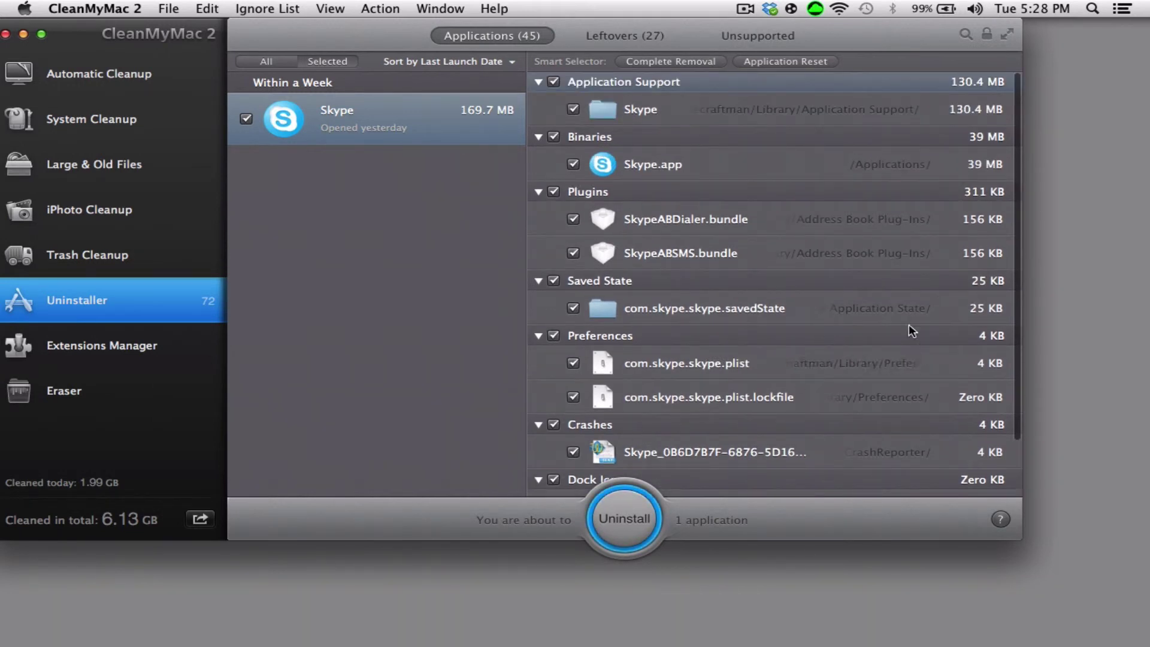
drag(386, 30, 437, 112)
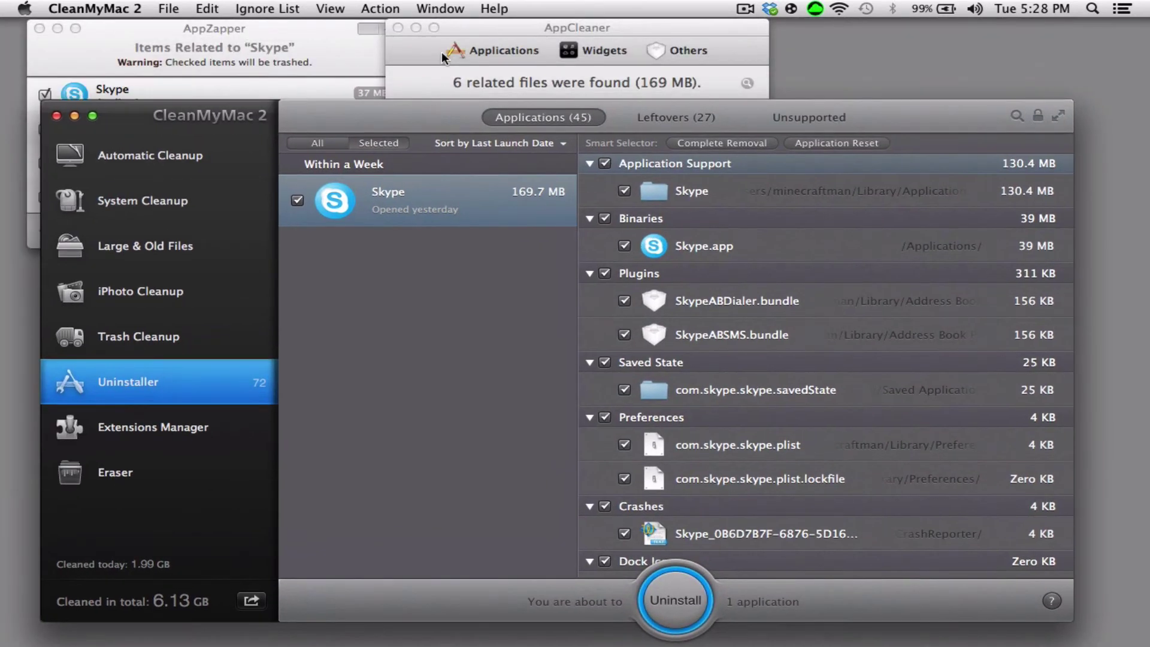
double_click(422, 111)
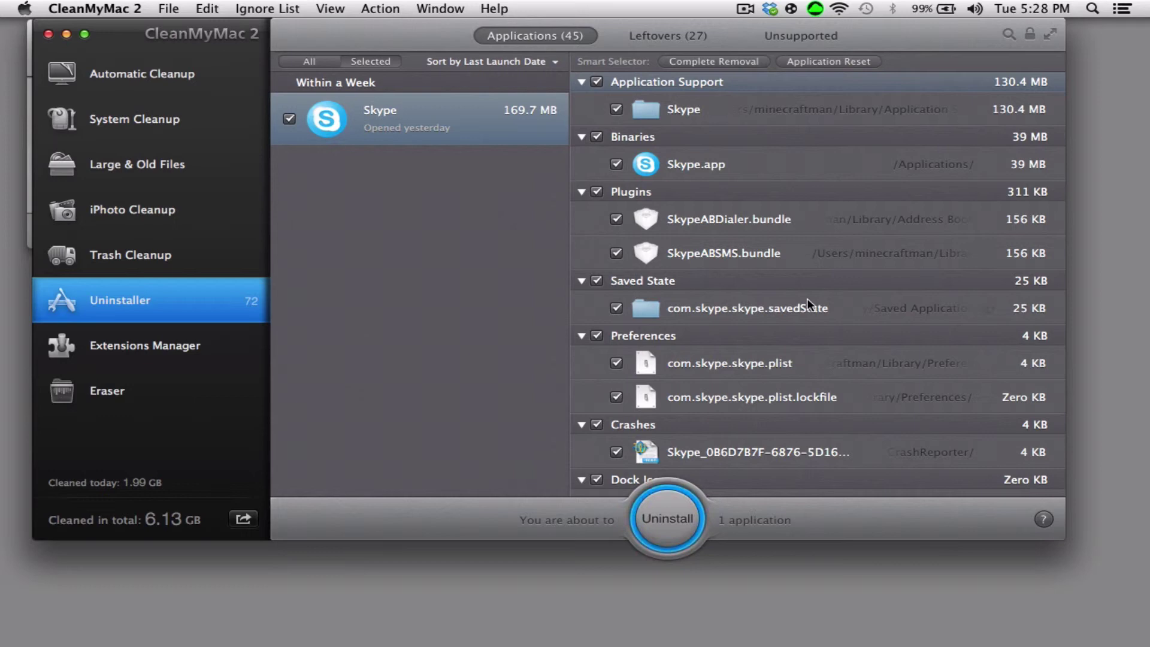
scroll(818, 404, down, 3)
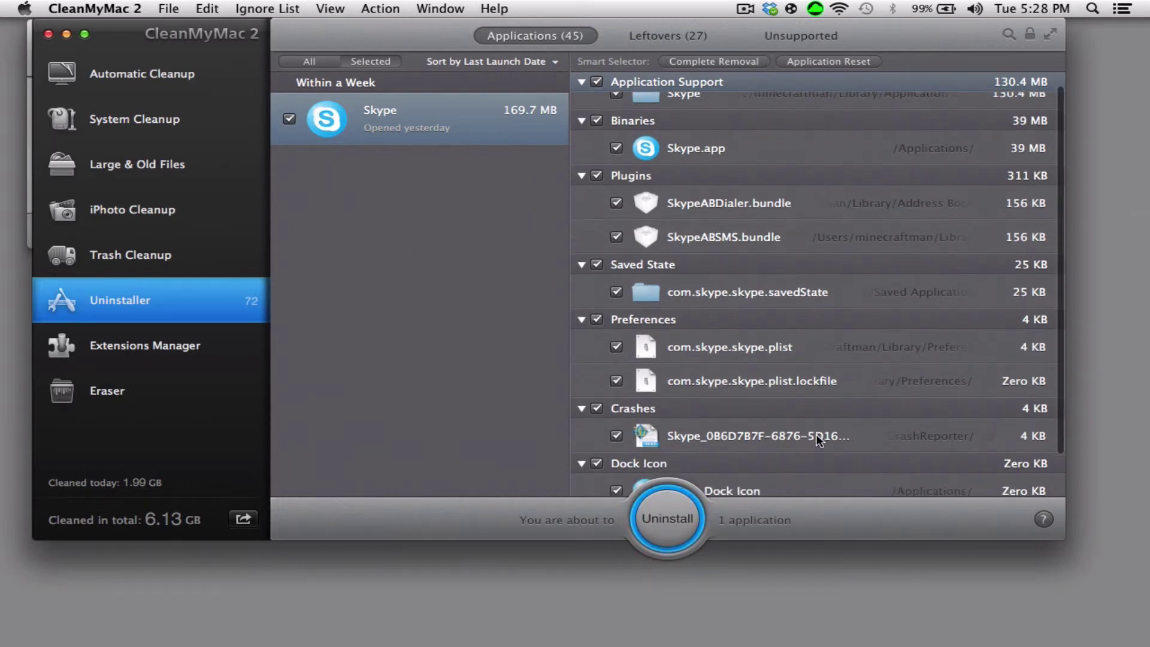
scroll(805, 442, up, 3)
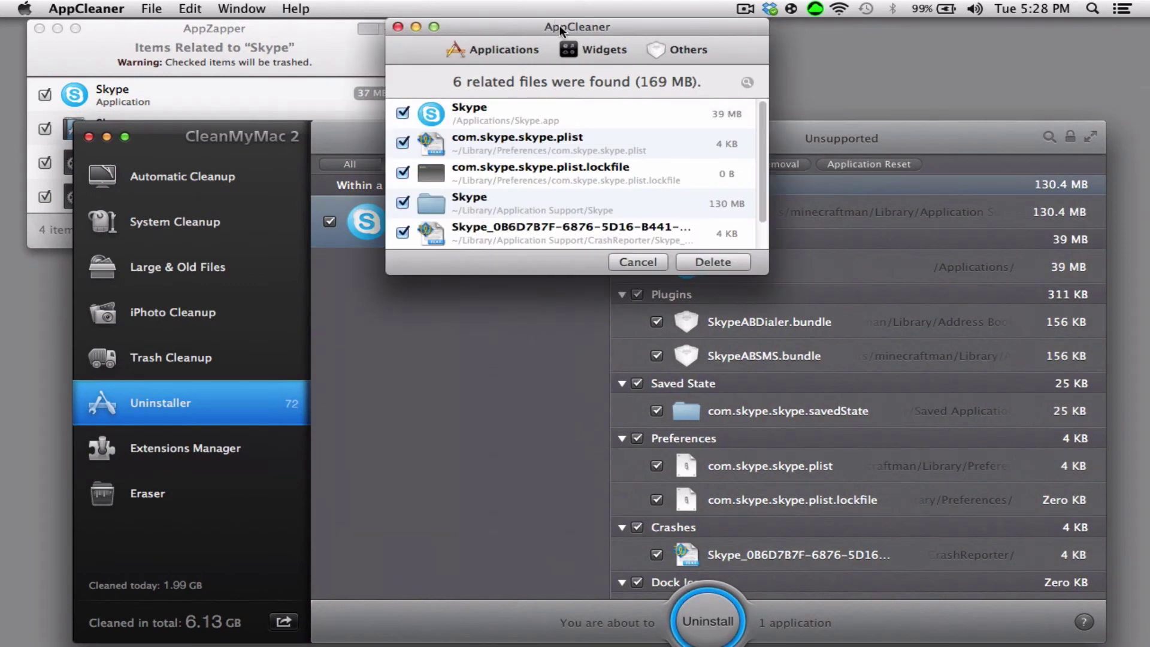
scroll(608, 137, down, 2)
scroll(599, 138, up, 2)
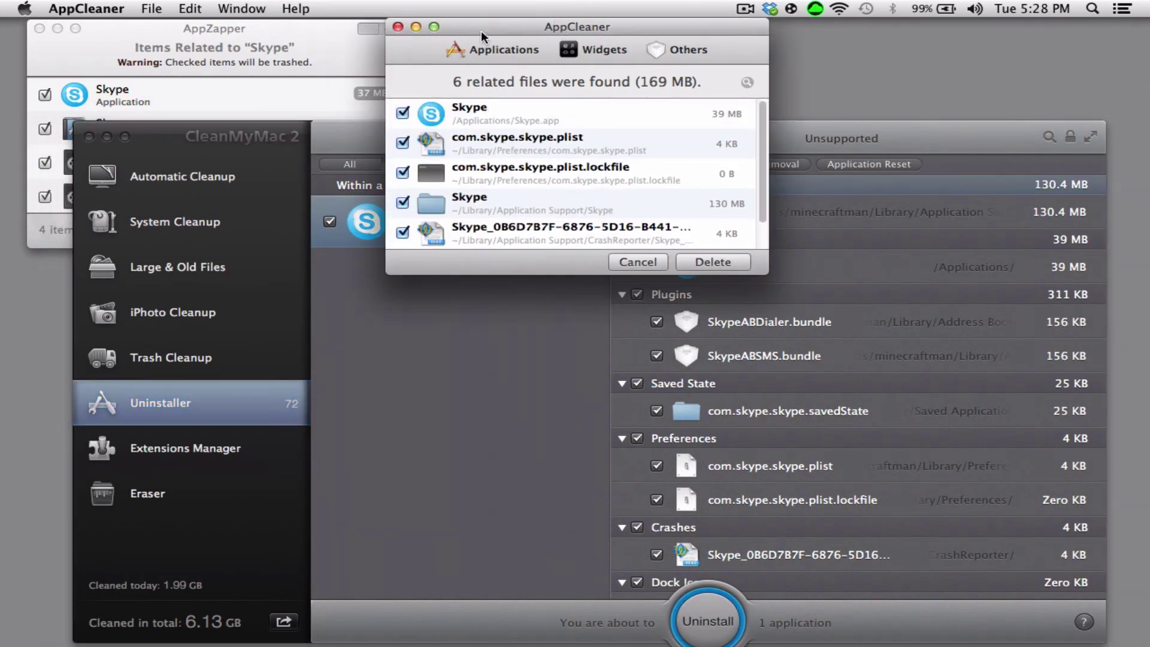
Close the AppCleaner and AppZapper windows and recentre the CleanMyMac 2 window.
click(399, 27)
click(40, 28)
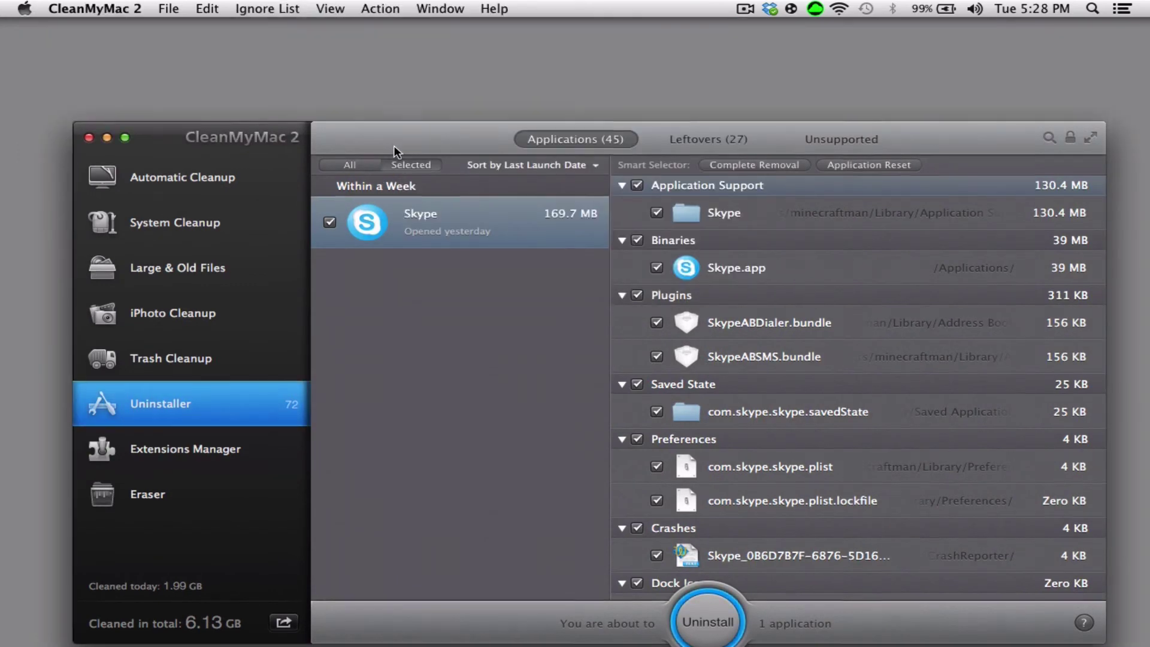
drag(393, 147, 368, 79)
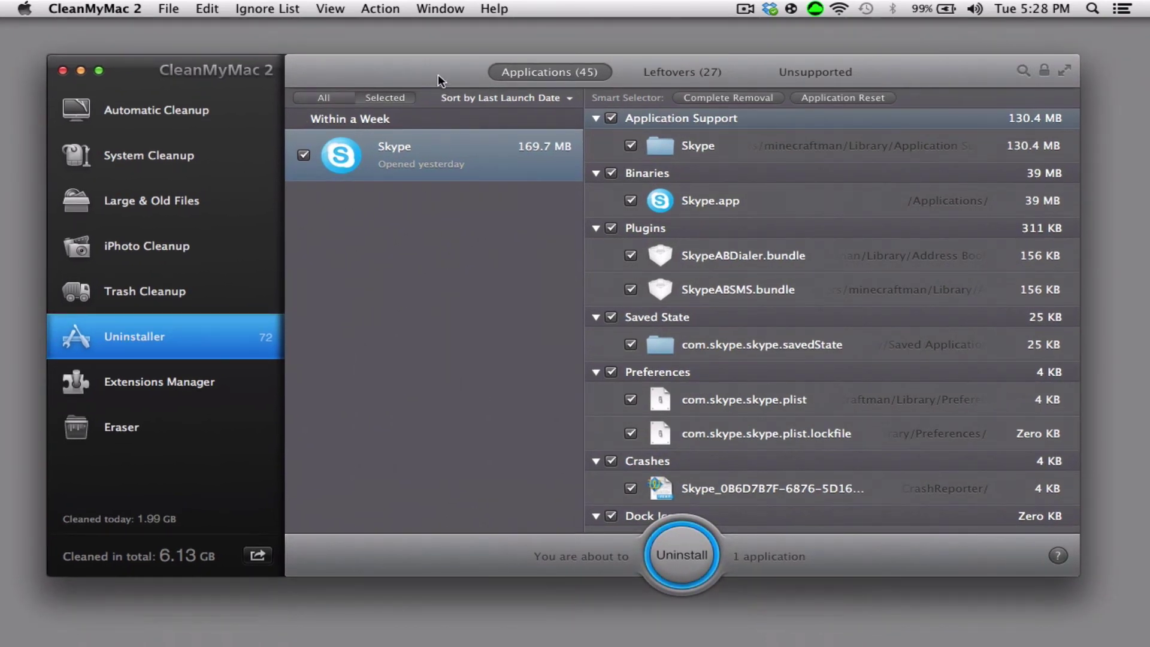
drag(747, 61, 750, 44)
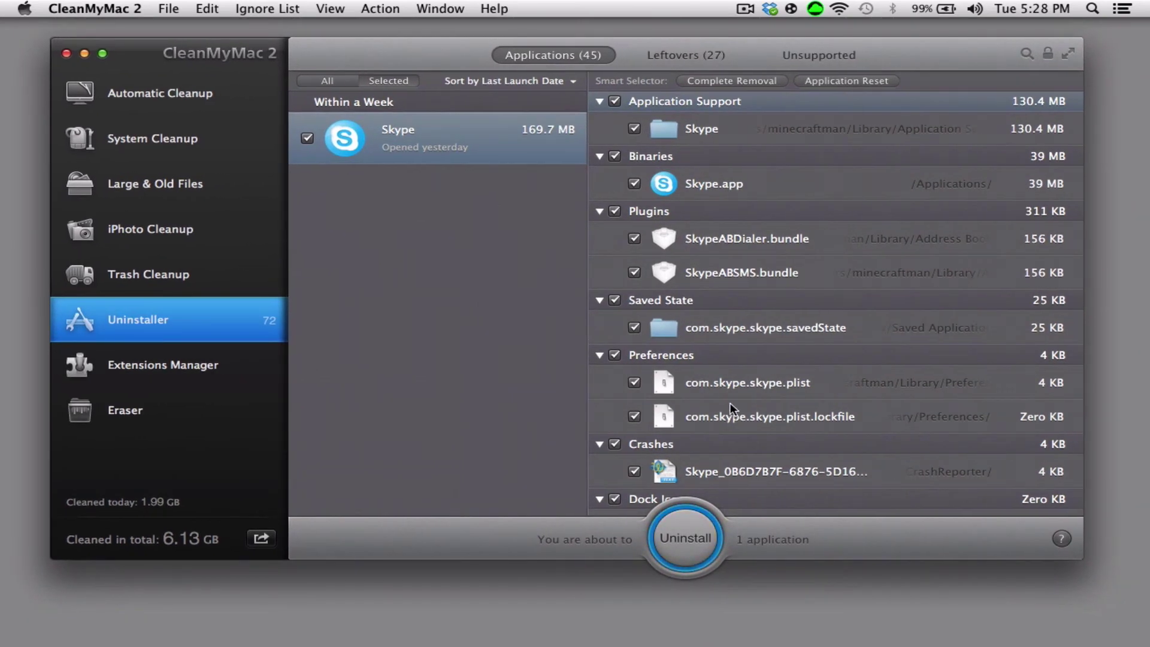
Uncheck Skype and all its files in the Uninstaller list.
click(305, 138)
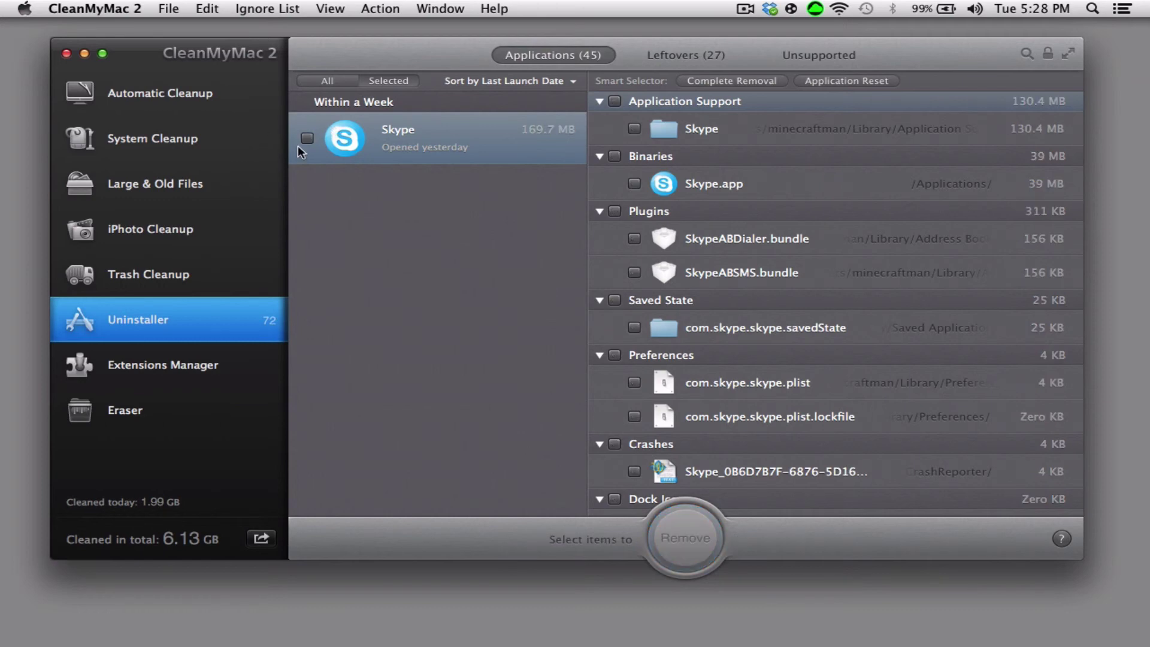
click(152, 362)
click(232, 303)
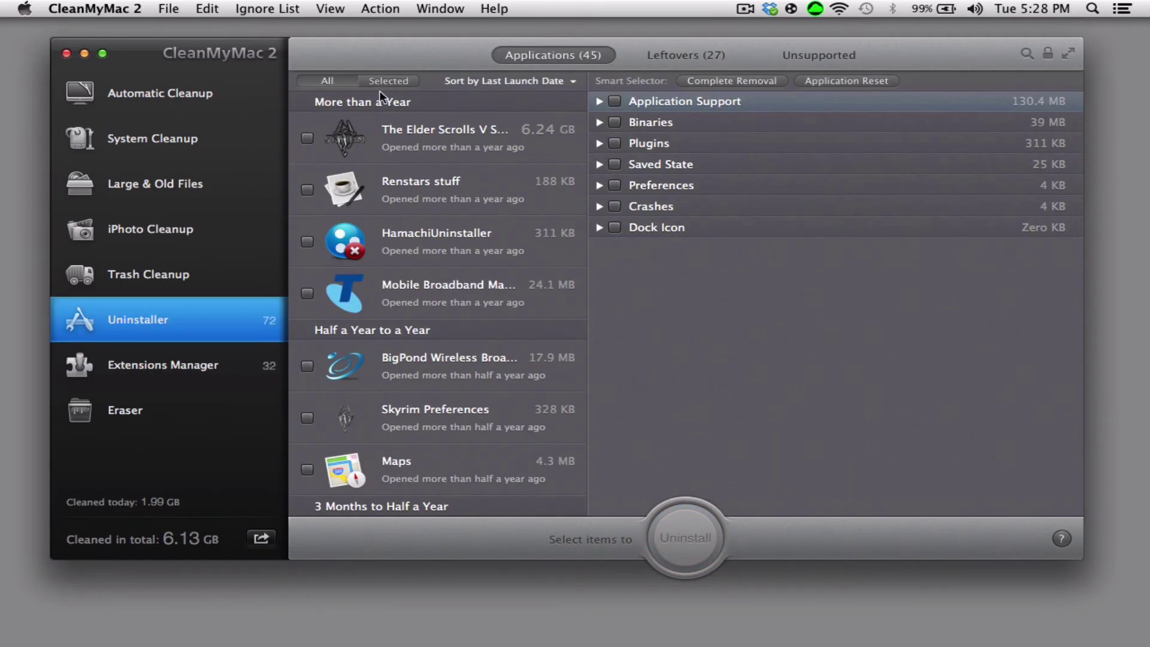
Close the CleanMyMac 2 window, leaving the Finder desktop showing.
drag(105, 54, 109, 79)
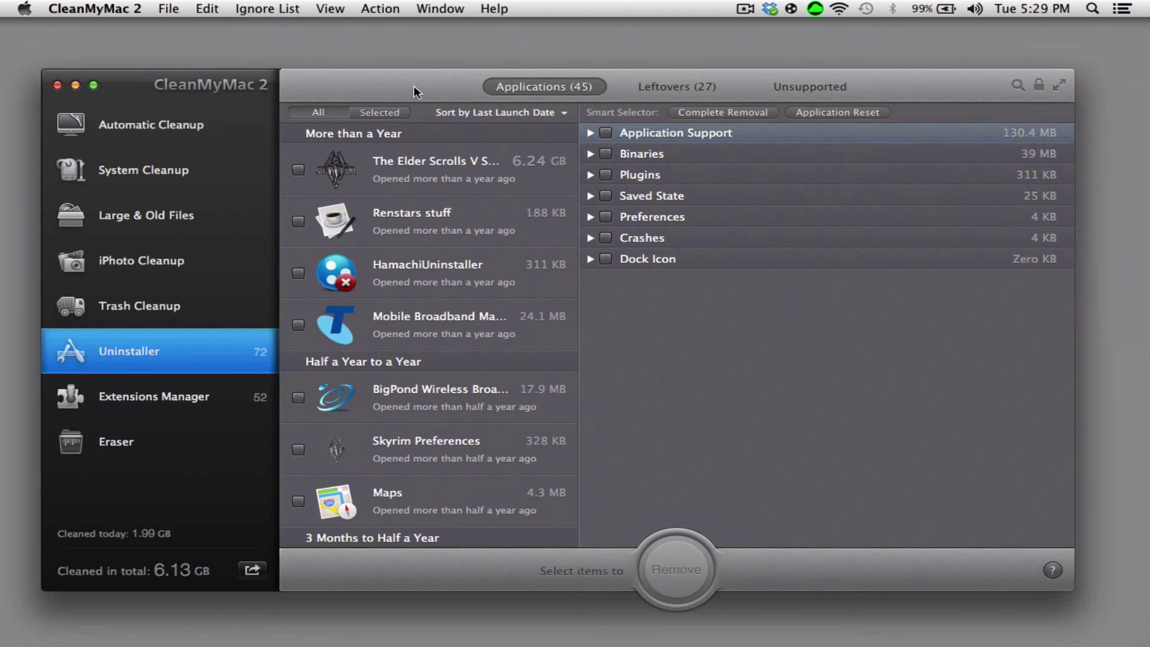
drag(405, 84, 424, 81)
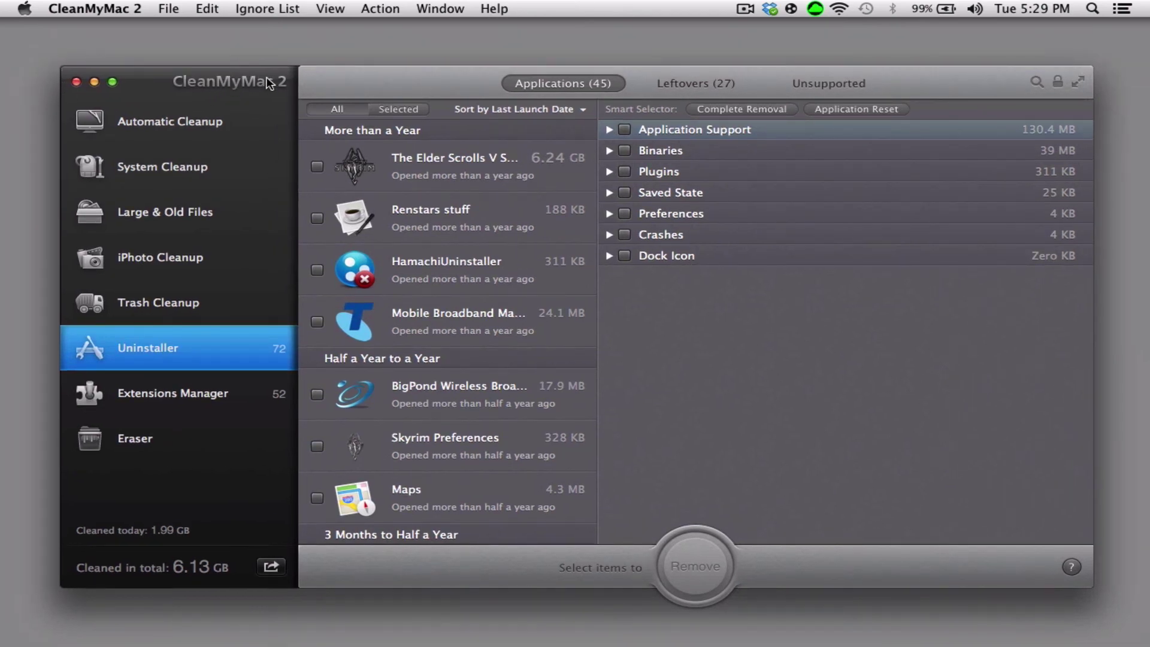
click(76, 82)
click(383, 160)
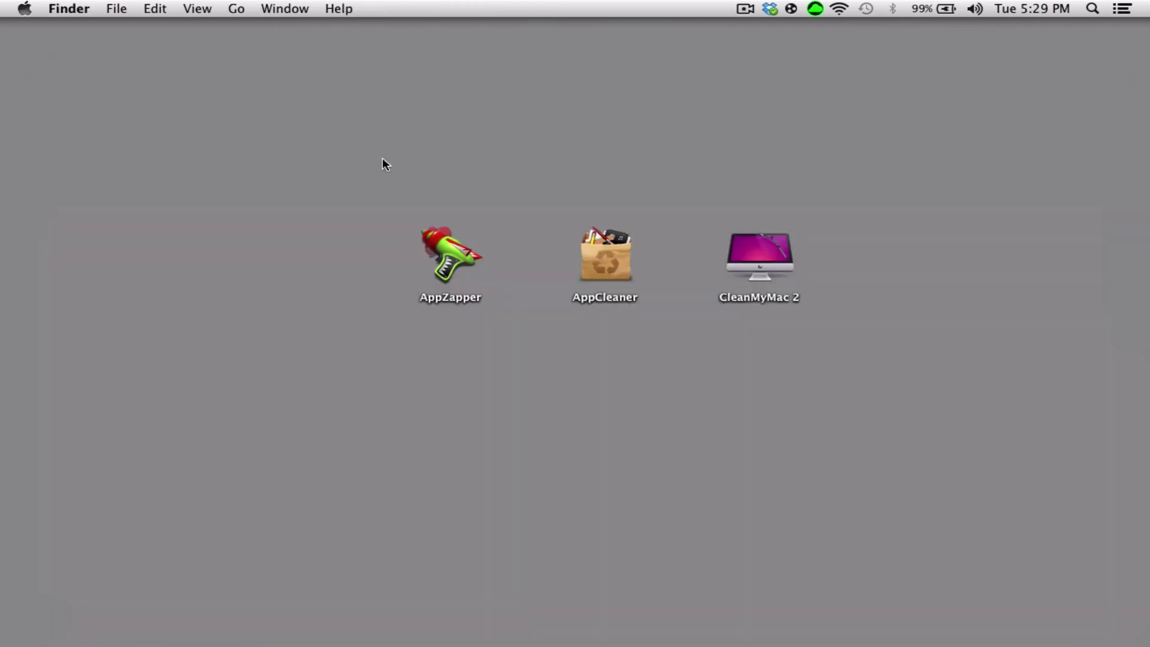